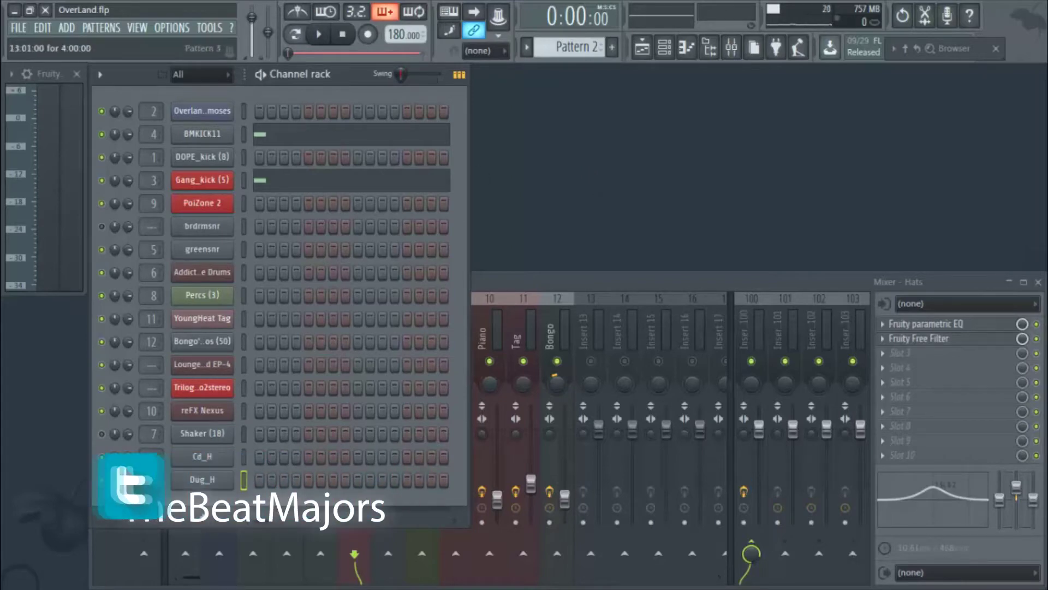
Show the playlist and enlarge it so Tracks 1–10 with Patterns 1–9 are visible
key(F5)
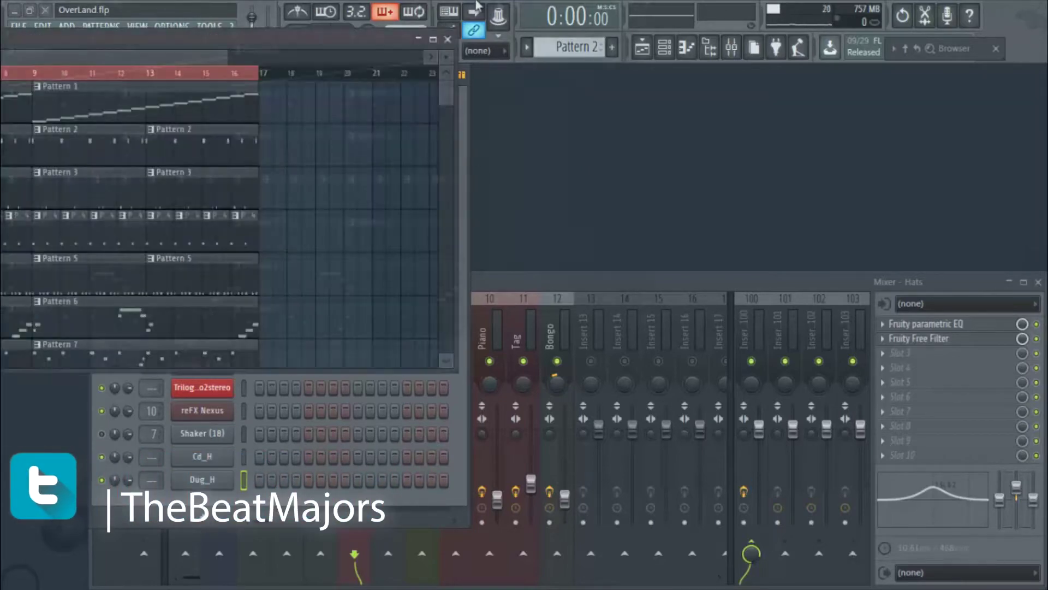
drag(672, 71, 613, 116)
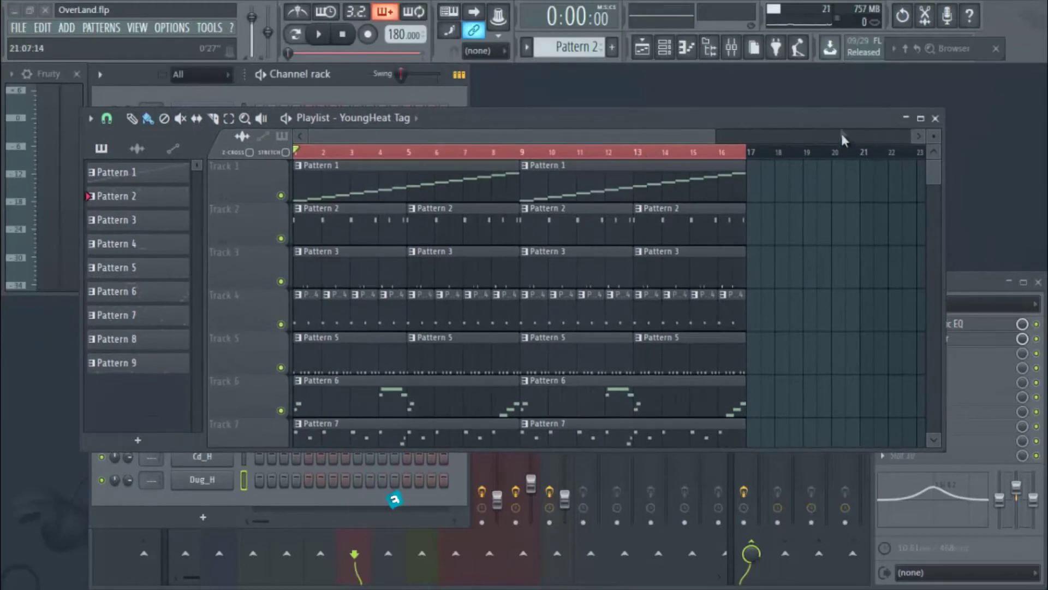
drag(847, 123, 847, 107)
drag(819, 431, 849, 548)
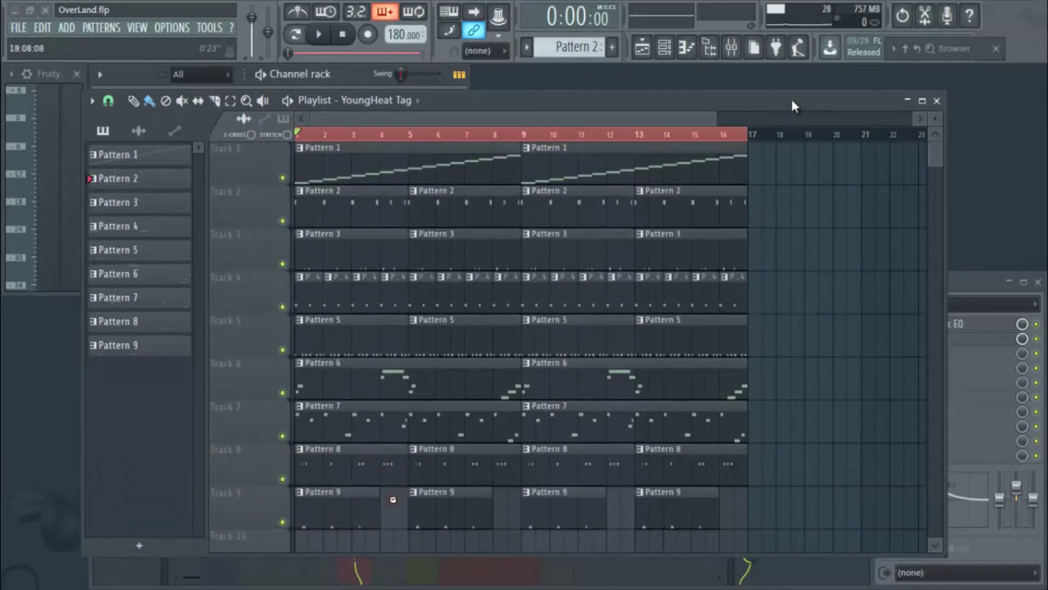
drag(791, 97, 786, 94)
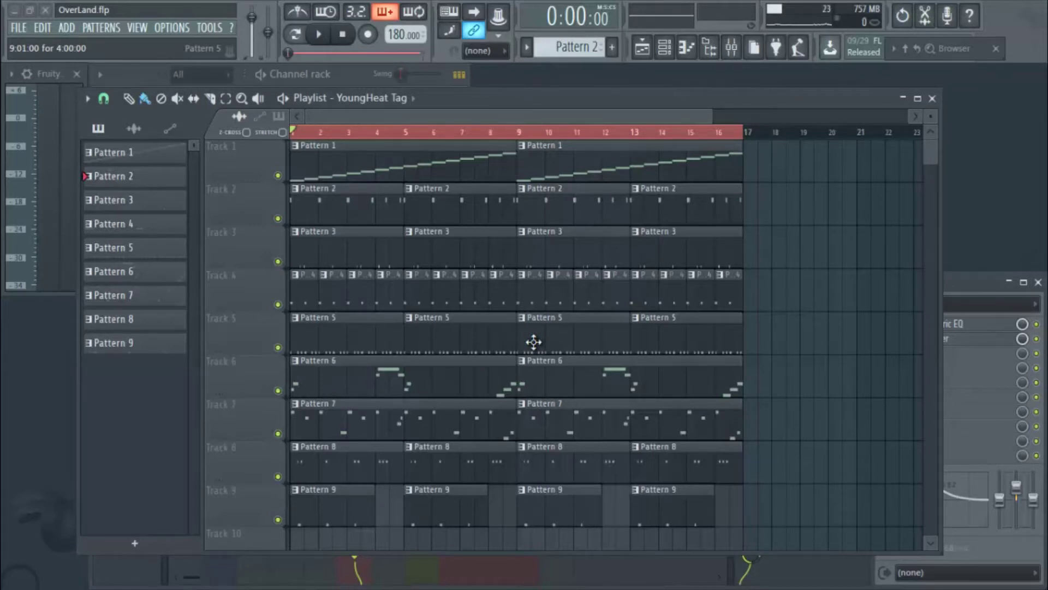
Play the song arrangement through, stop it at bar 1, and select Pattern 7
key(space)
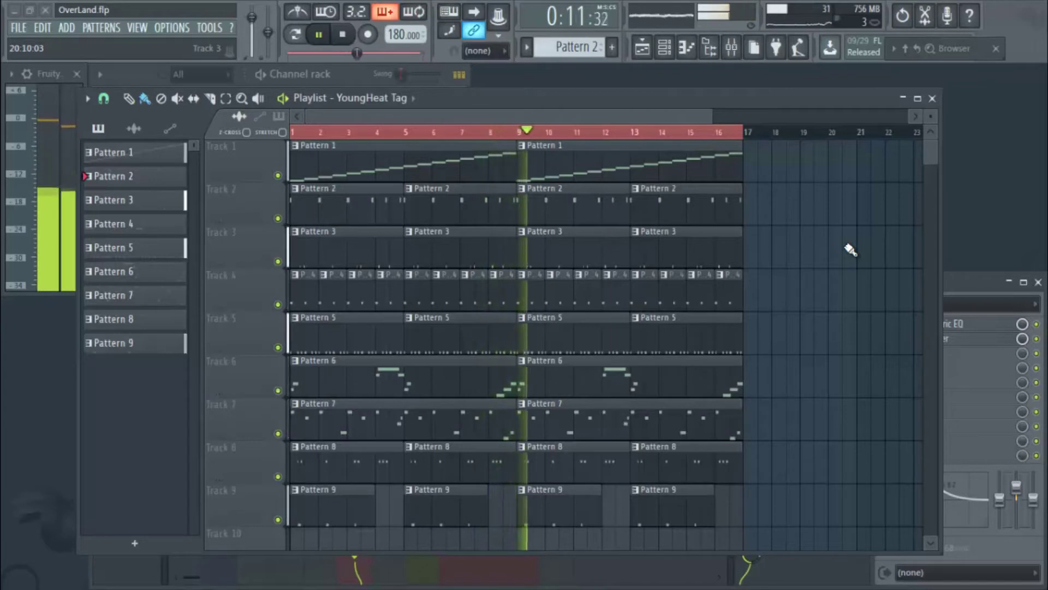
key(space)
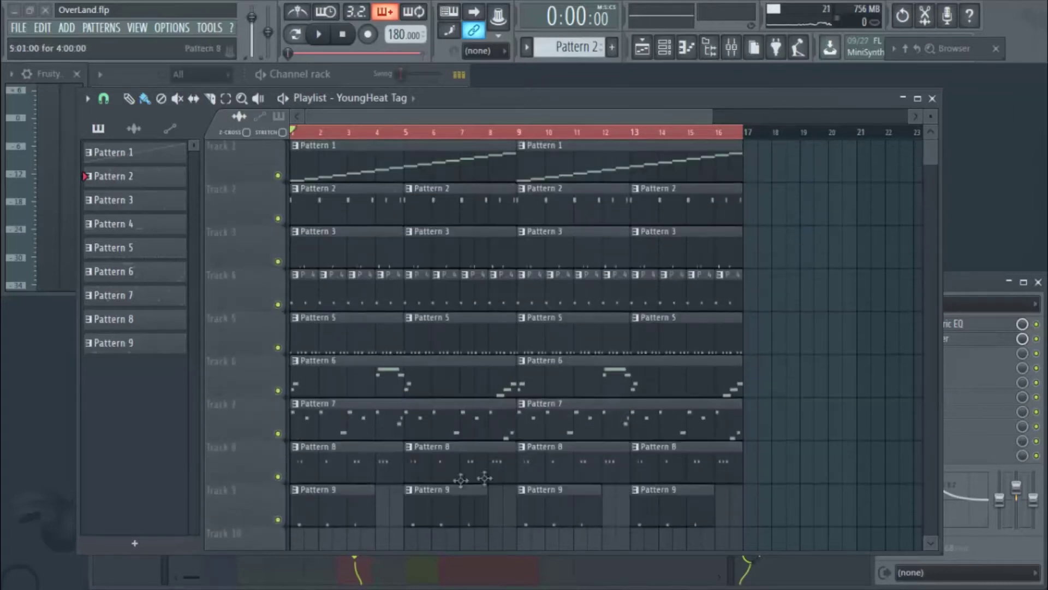
click(385, 415)
Move the playlist, turn off its Detached option, and bring the channel rack forward
drag(625, 99, 592, 205)
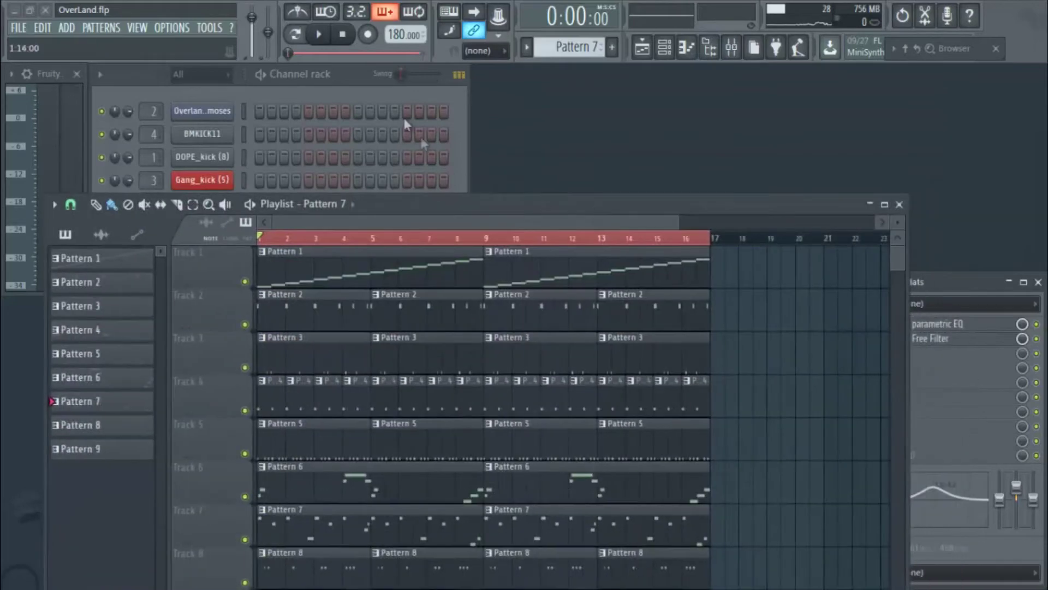
drag(407, 203, 426, 272)
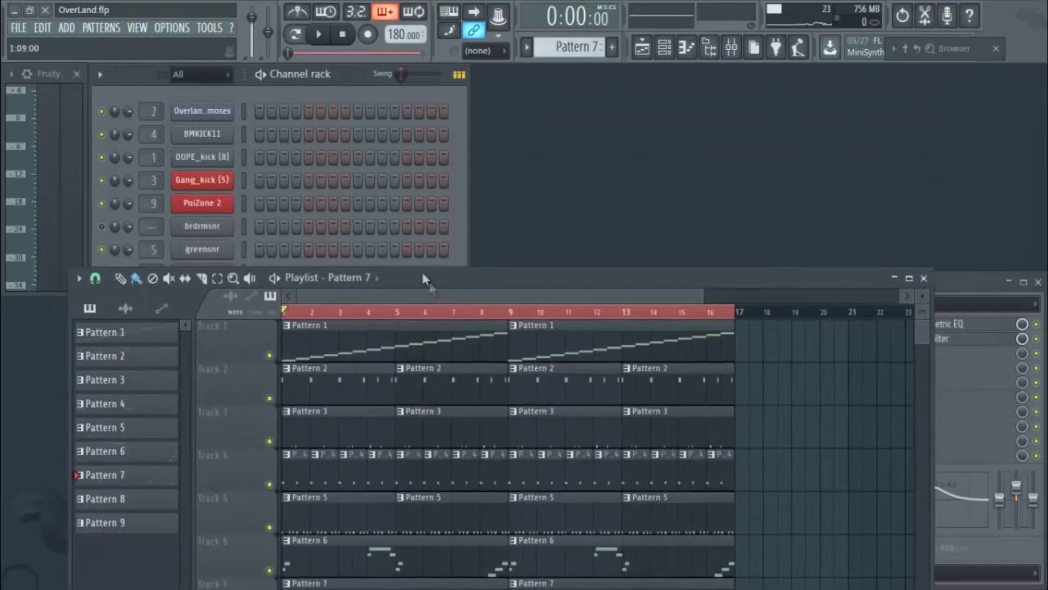
click(75, 272)
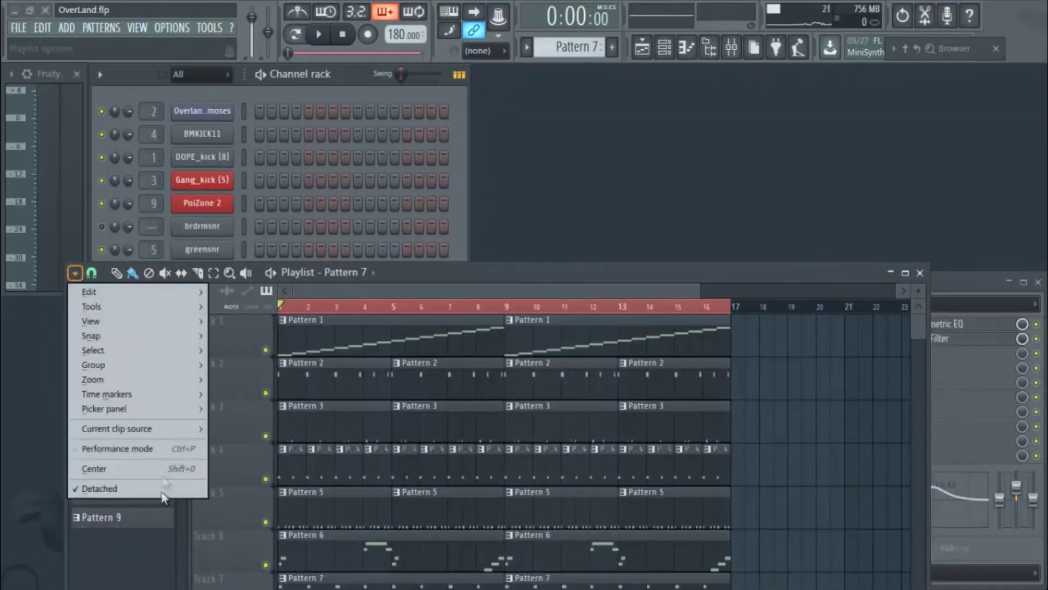
click(98, 490)
click(358, 92)
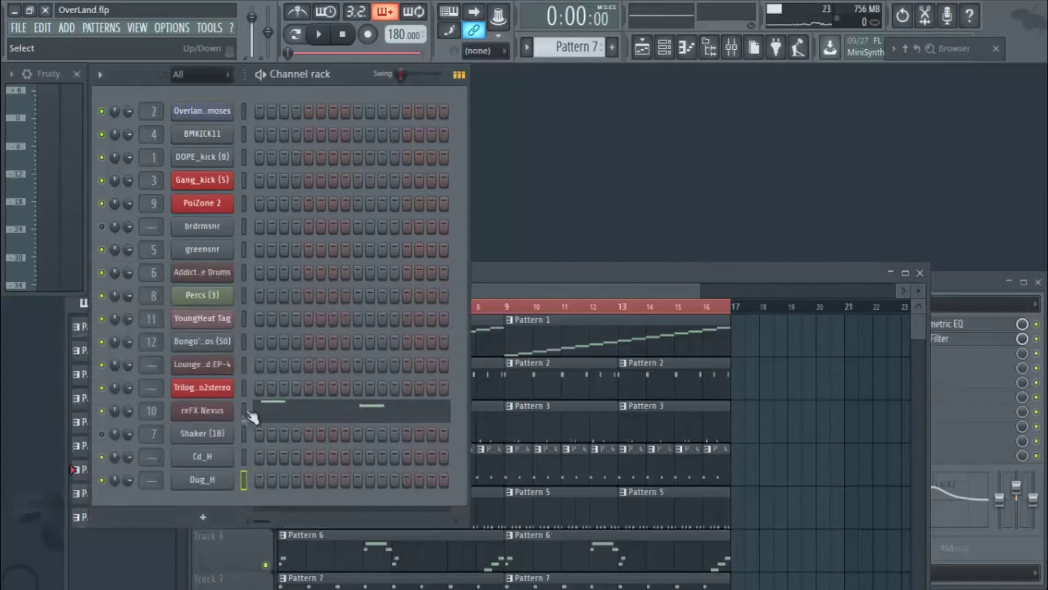
Step through the patterns with the keypad +/- keys, landing on Pattern 4
key(KP_Subtract)
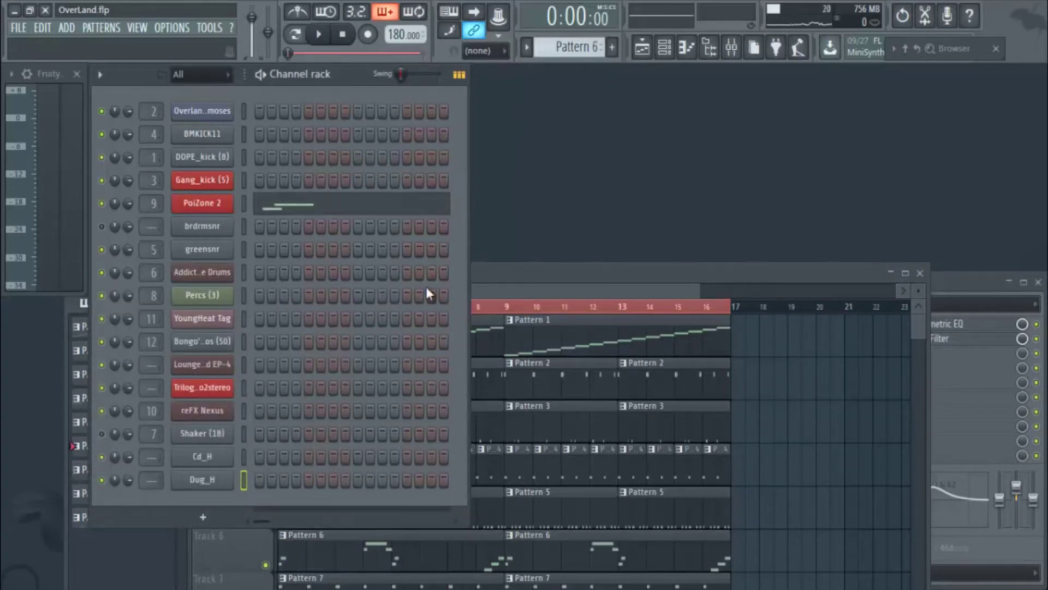
key(KP_Subtract)
key(KP_Subtract)
key(KP_Add)
key(KP_Add)
key(KP_Subtract)
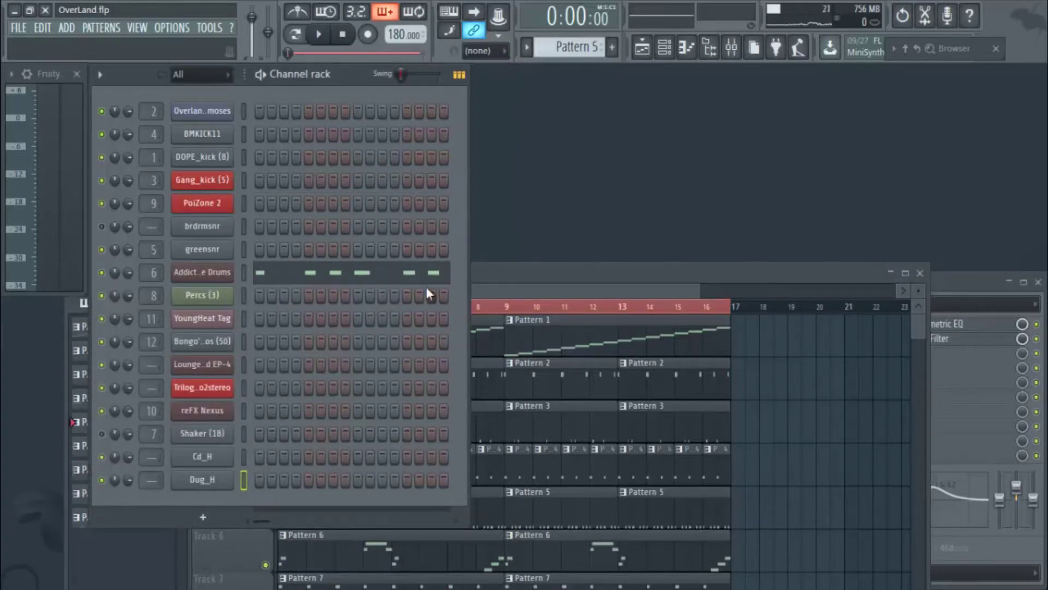
key(KP_Subtract)
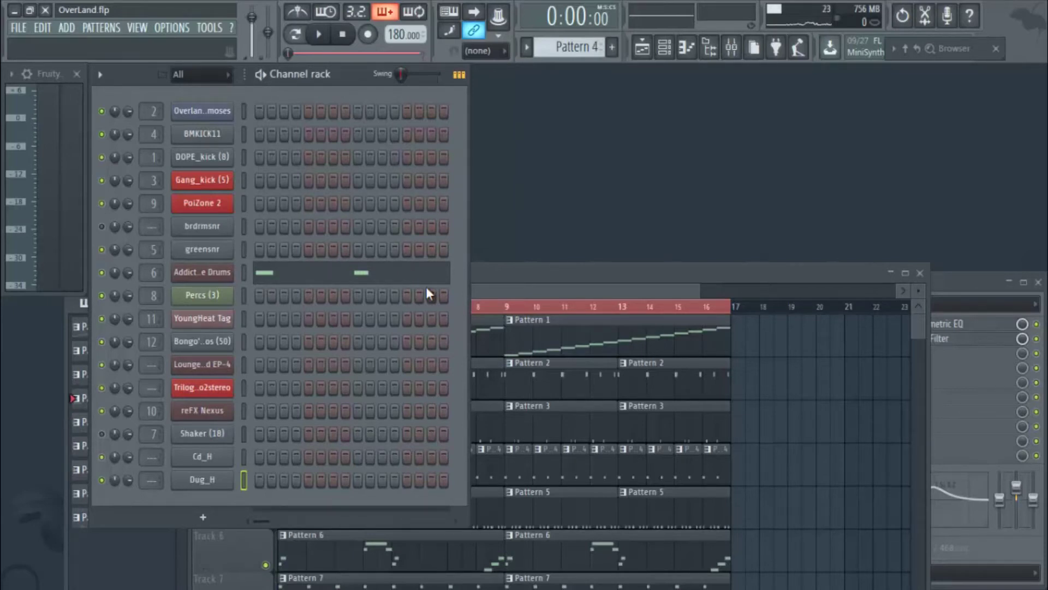
key(KP_Add)
key(KP_Subtract)
Play Pattern 4 in pattern mode, stop, then switch to Pattern 5 and play it
click(318, 34)
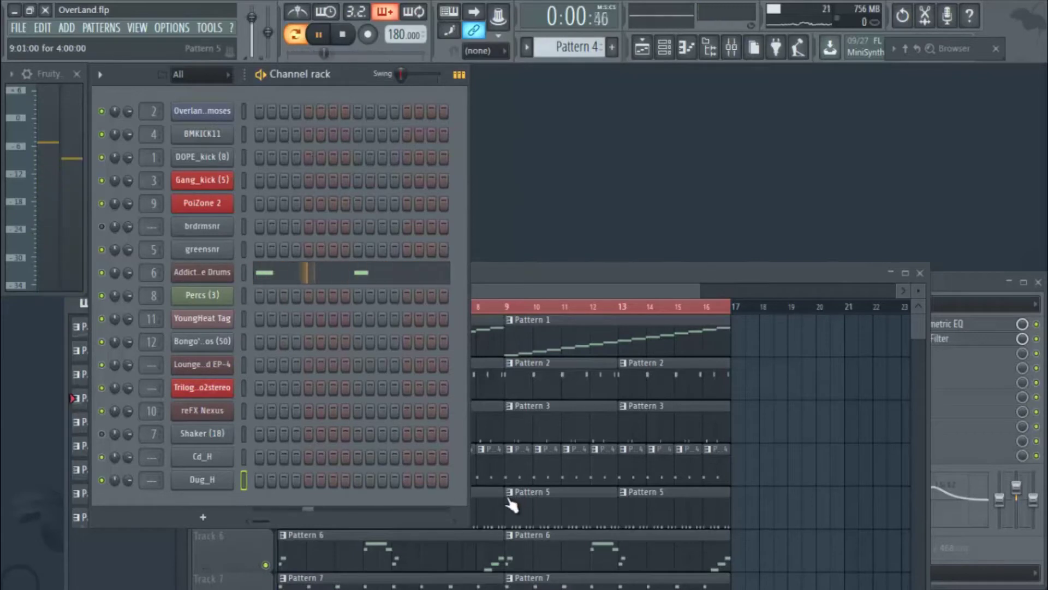
key(space)
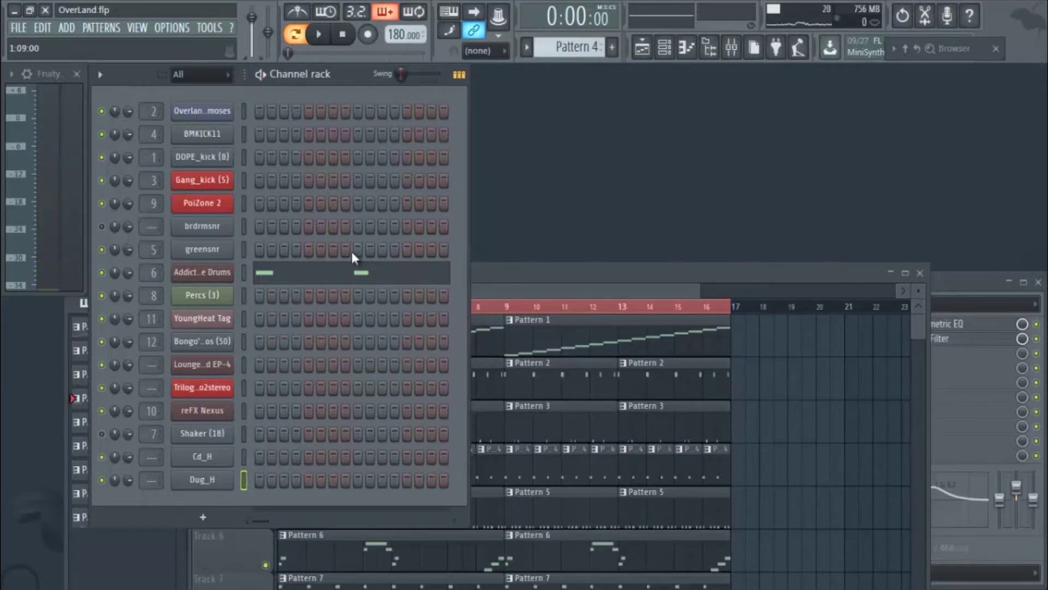
key(KP_Add)
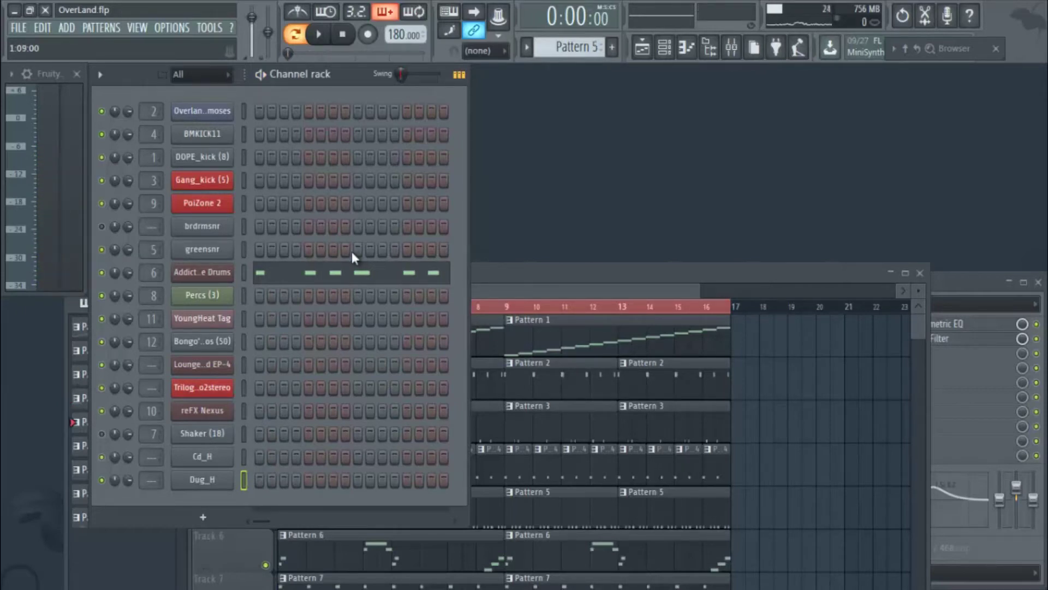
key(space)
View the Addictive Drums C4 notes in the piano roll, stop playback, and close it
click(373, 281)
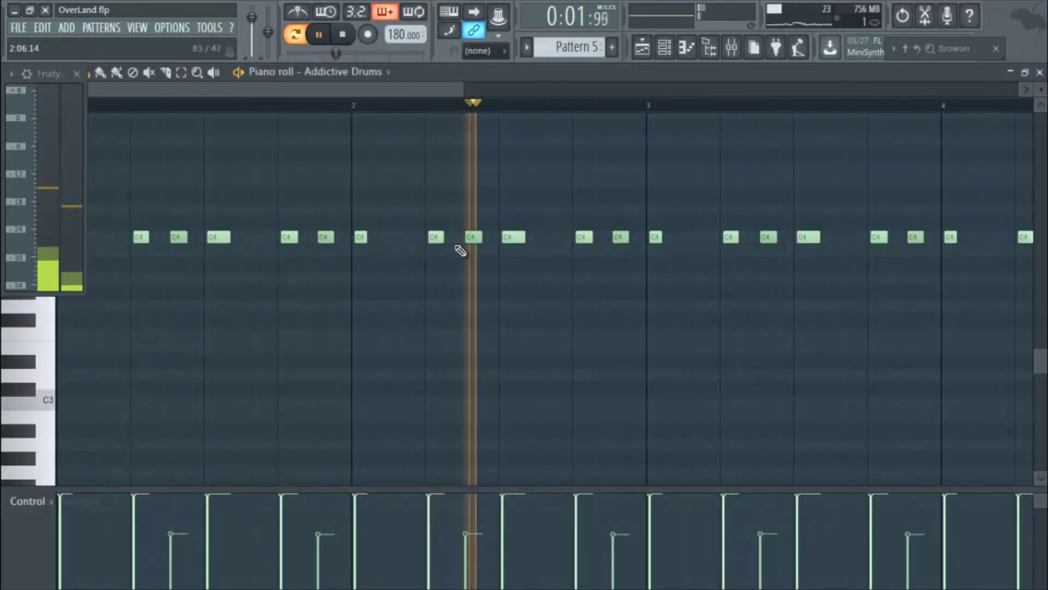
scroll(453, 104, down, 3)
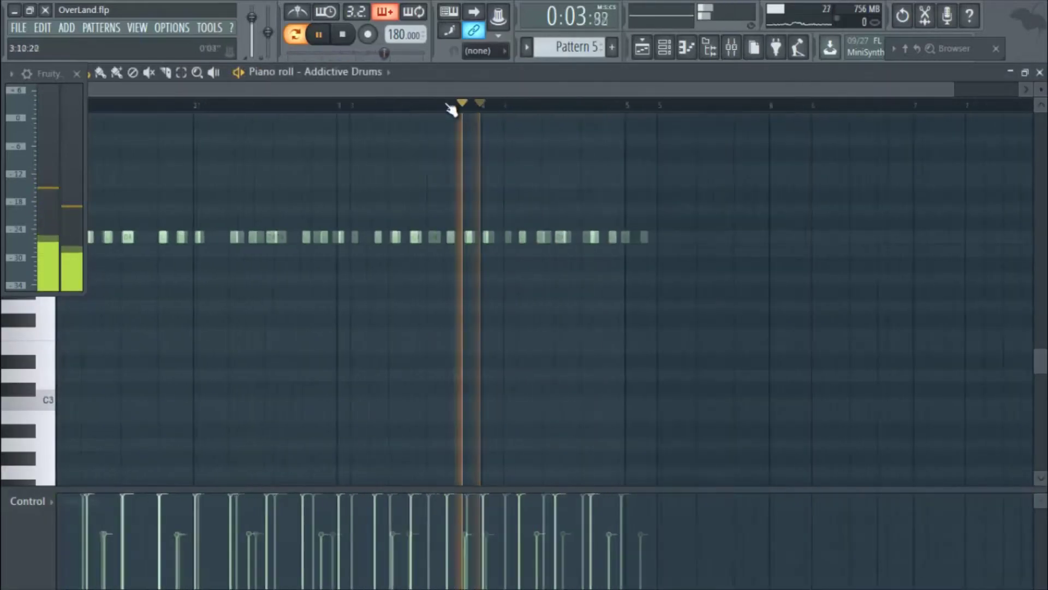
scroll(451, 96, up, 2)
key(space)
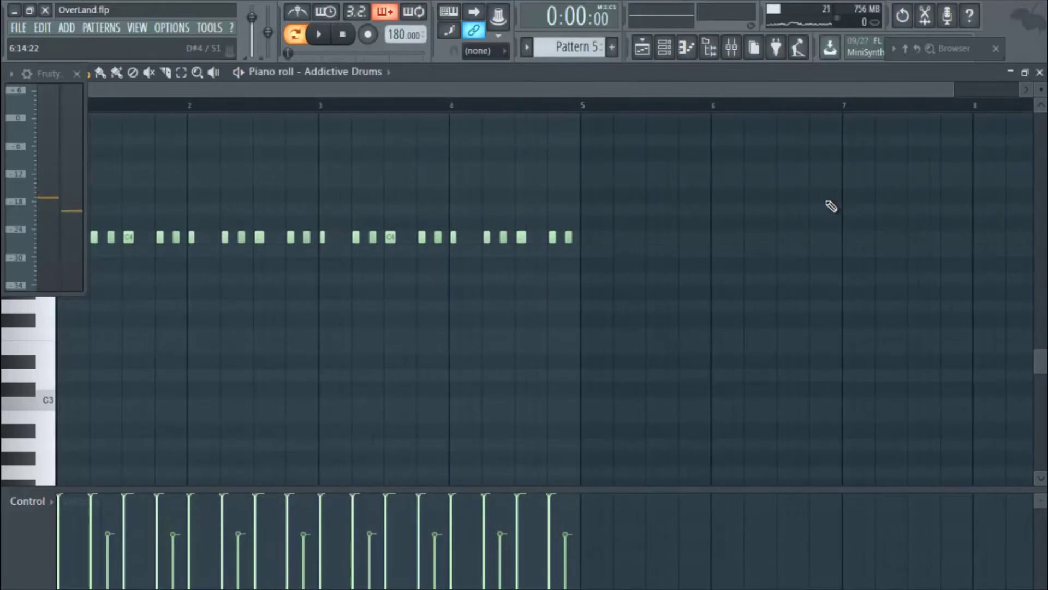
click(1040, 73)
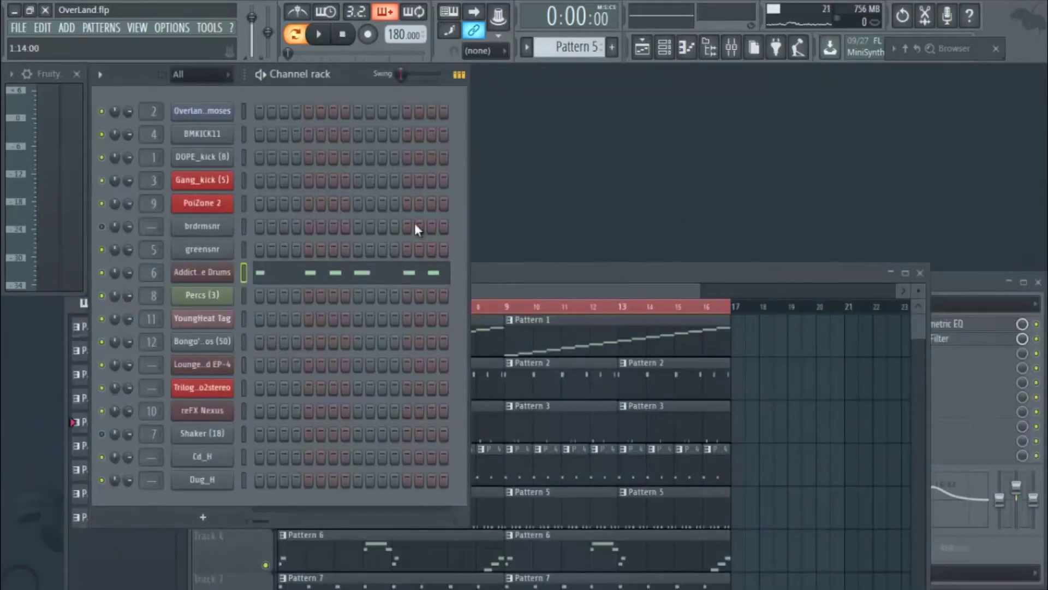
Audition Patterns 4 and 5, then open the Addictive Drums plugin with Pattern 5 current
key(space)
key(space)
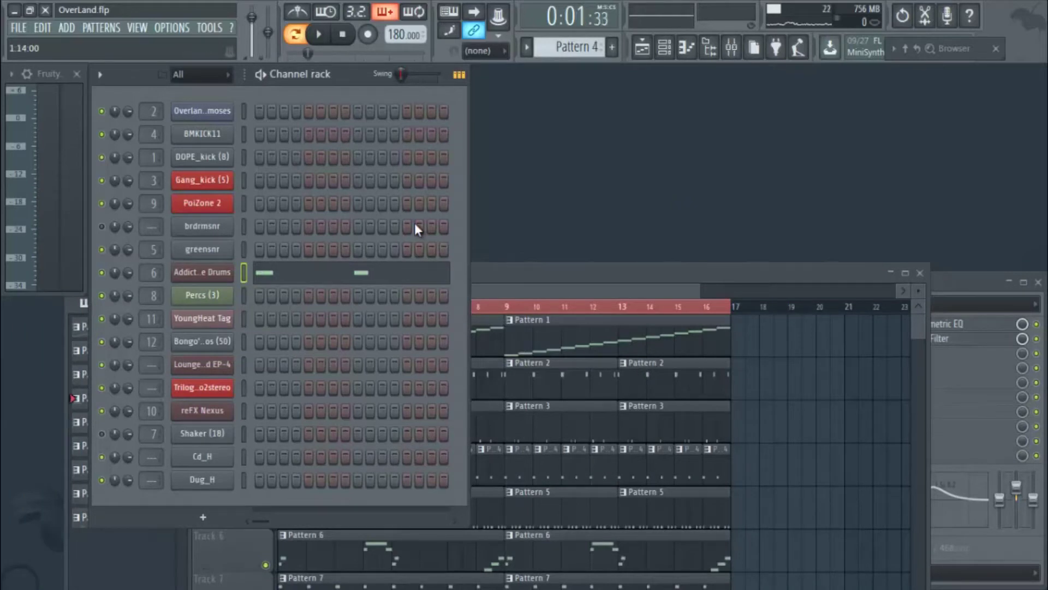
key(KP_Subtract)
key(space)
key(space)
key(KP_Add)
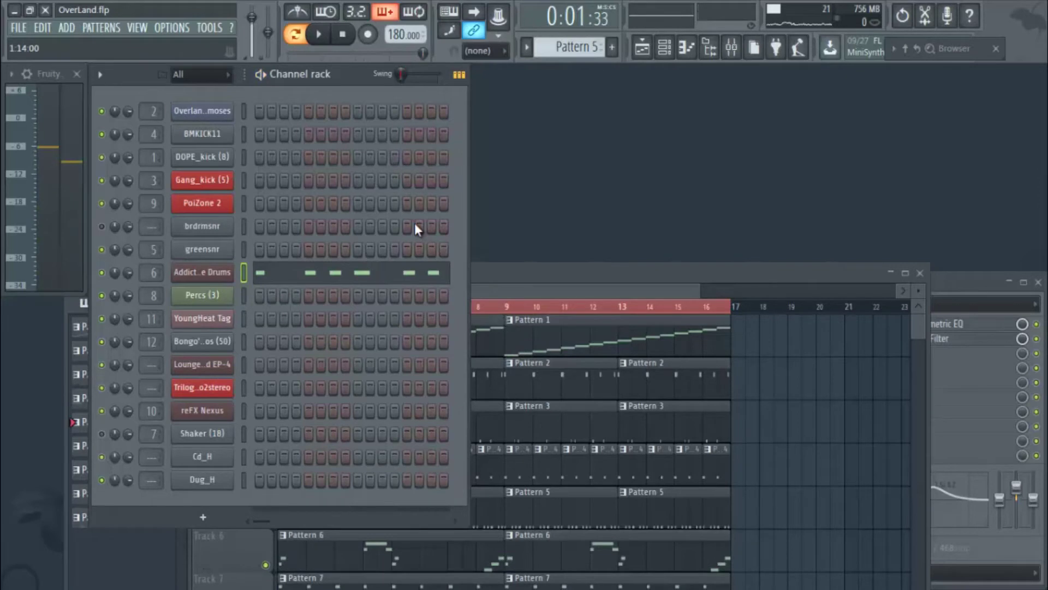
key(space)
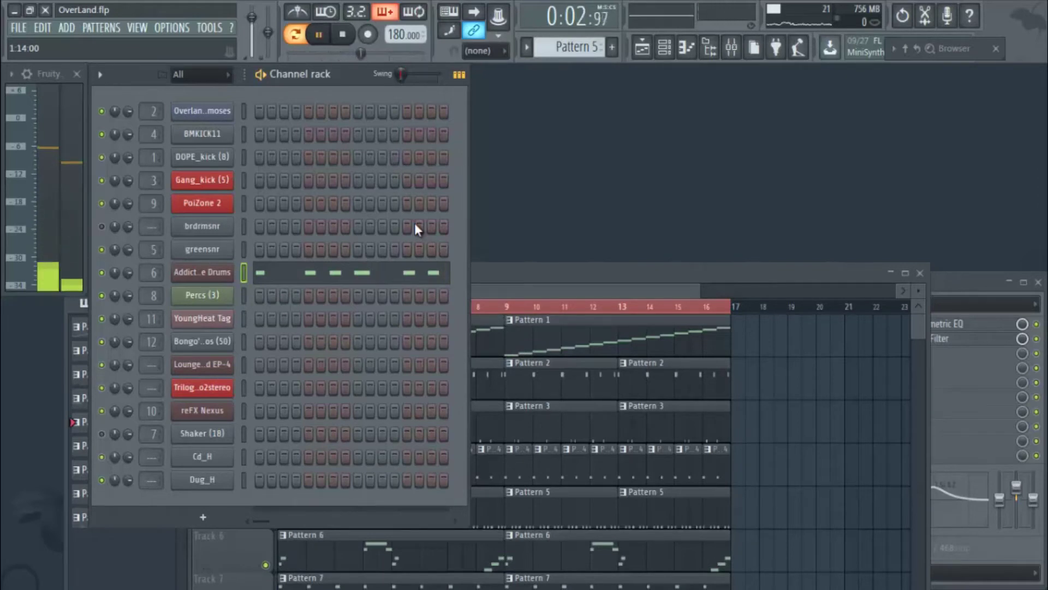
key(space)
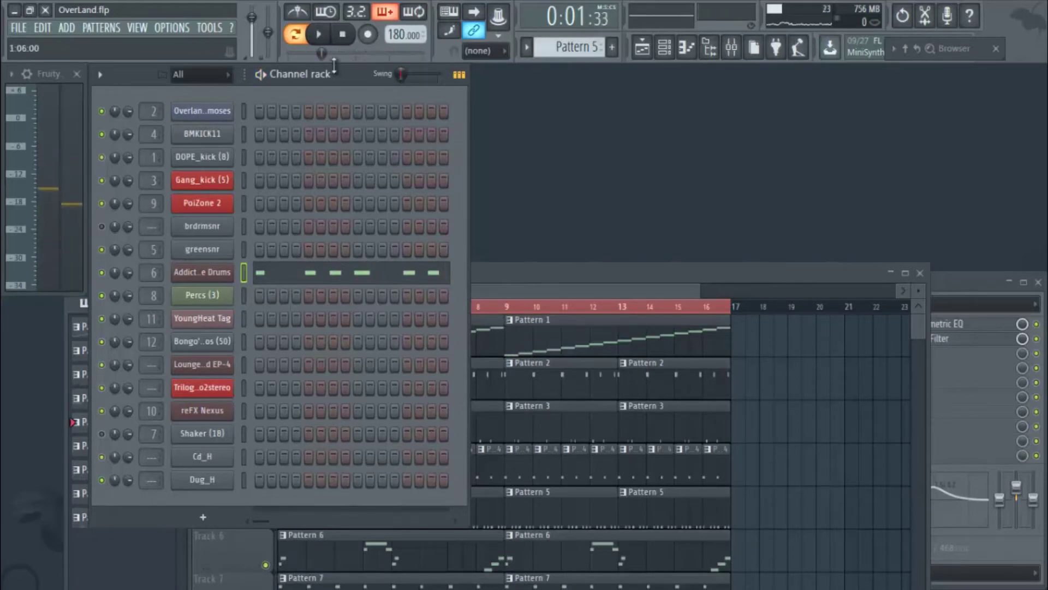
key(KP_Subtract)
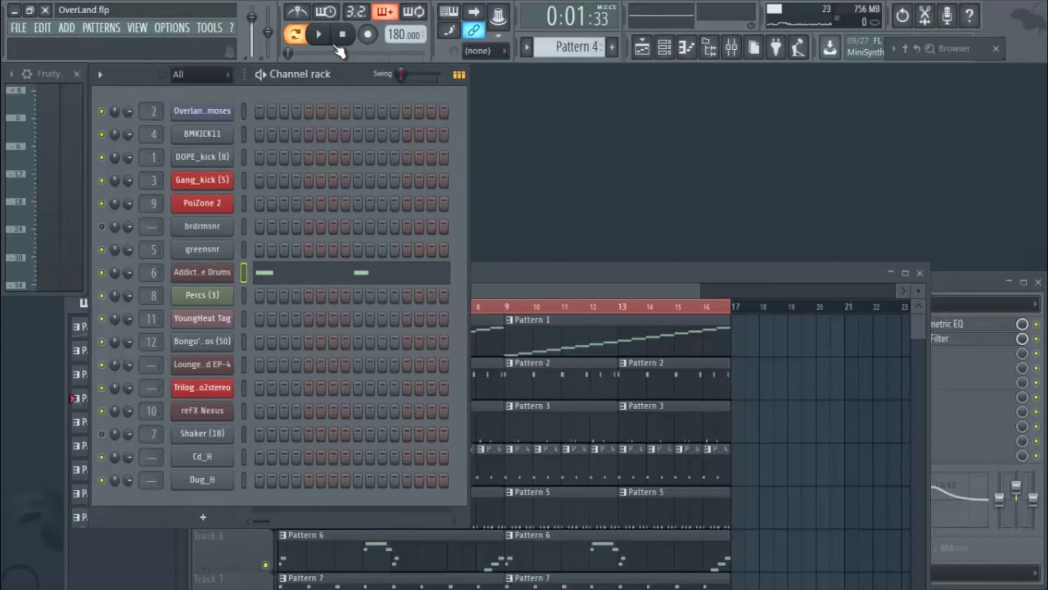
key(KP_Subtract)
key(KP_Add)
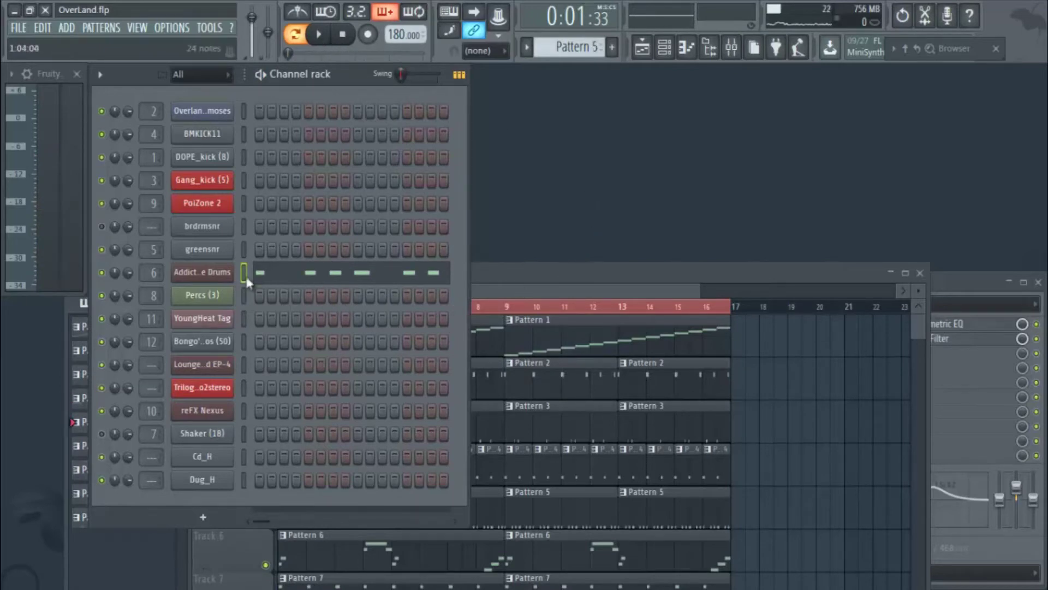
click(223, 276)
drag(569, 314, 623, 46)
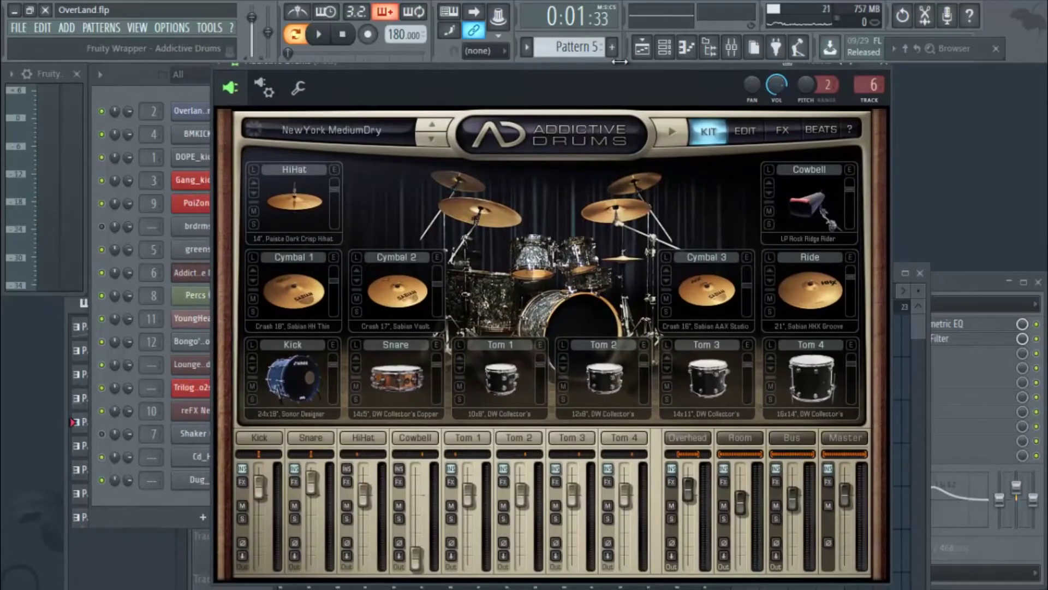
drag(638, 60, 638, 65)
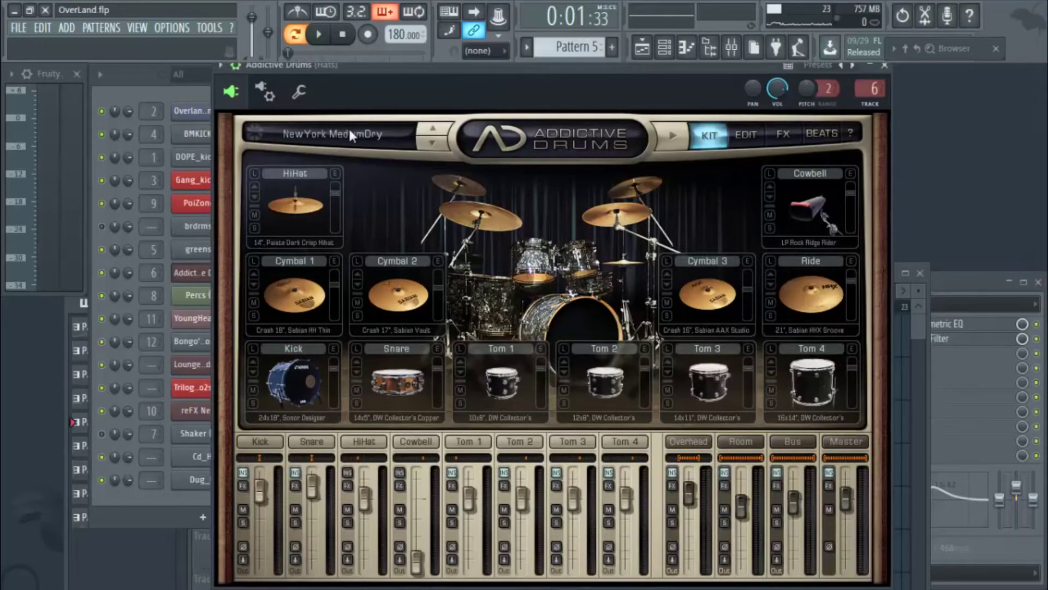
click(239, 69)
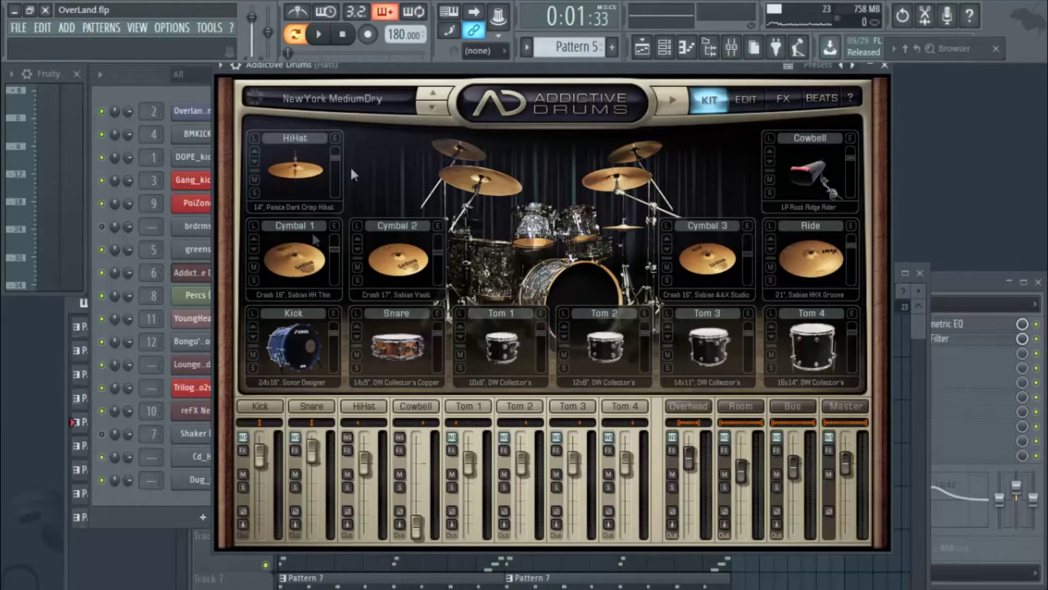
click(334, 102)
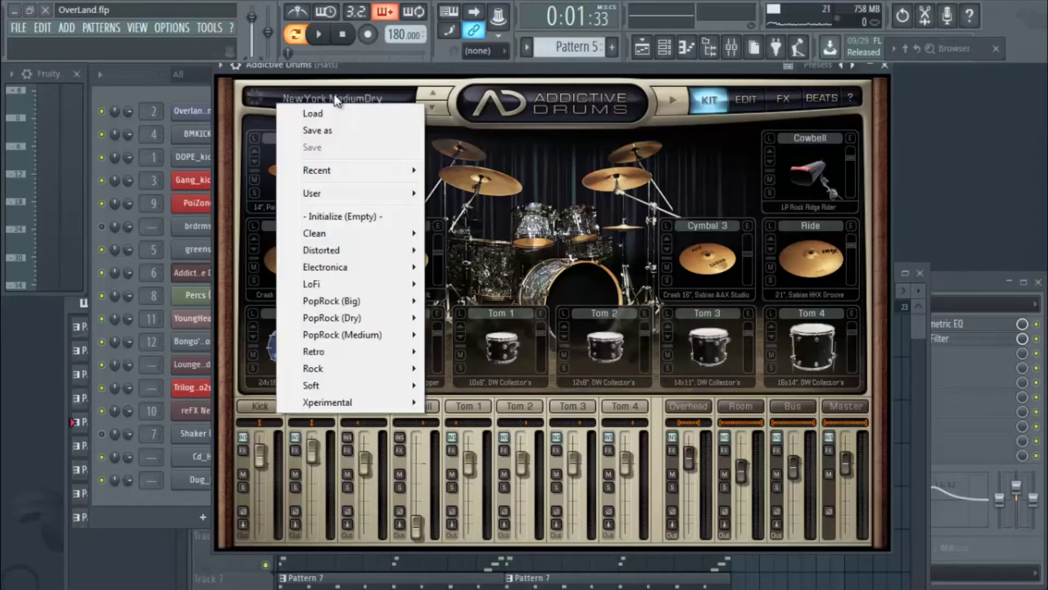
click(501, 318)
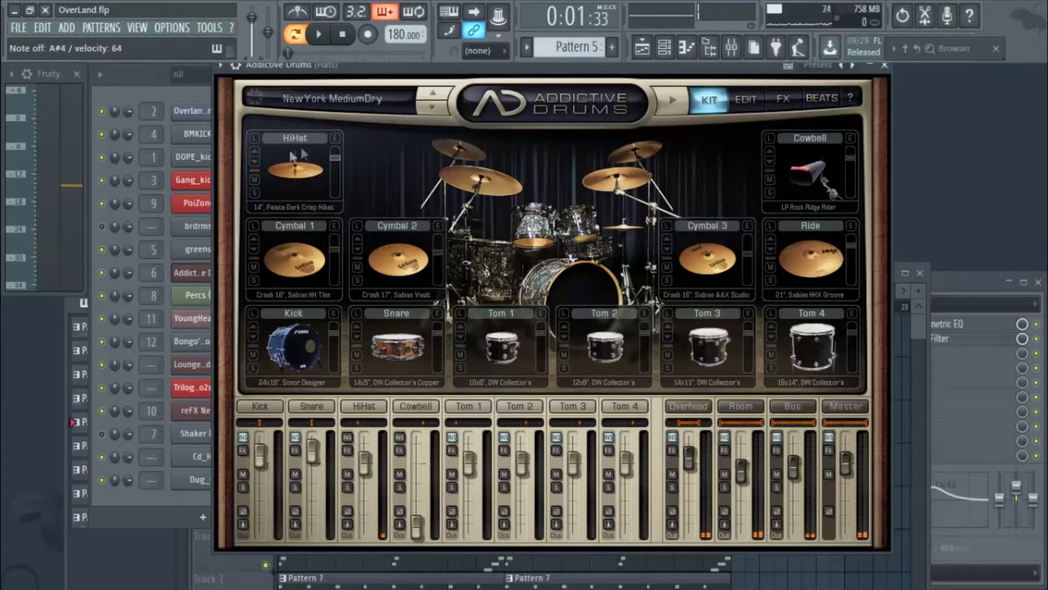
click(255, 161)
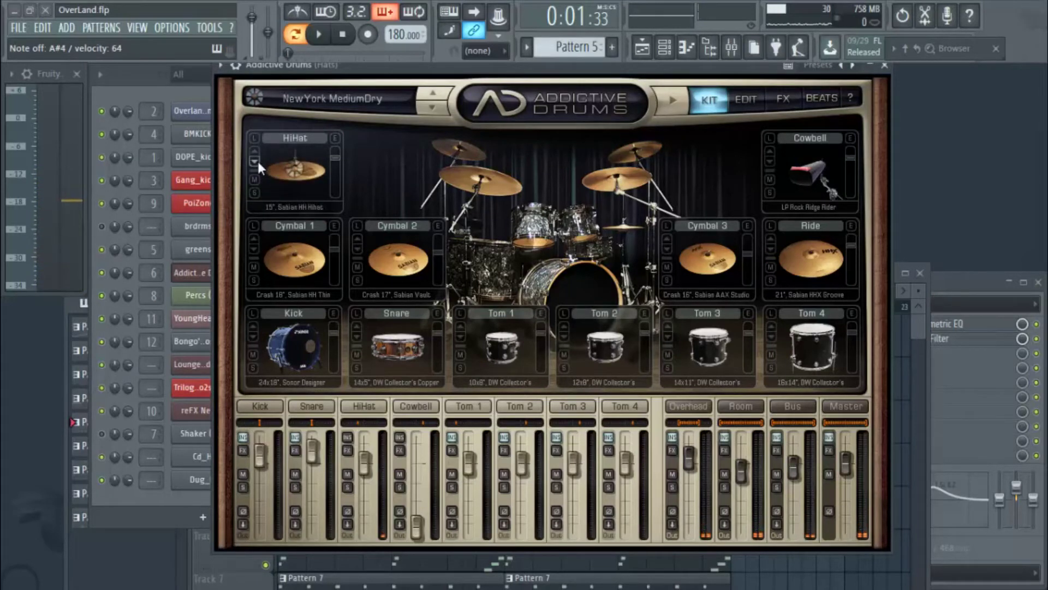
click(255, 161)
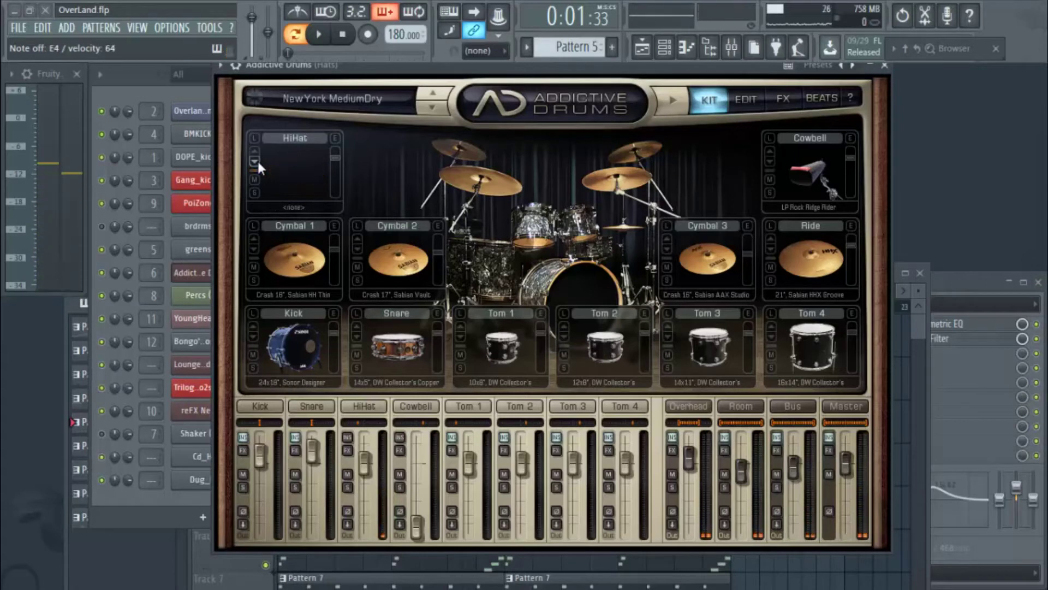
click(258, 152)
click(258, 151)
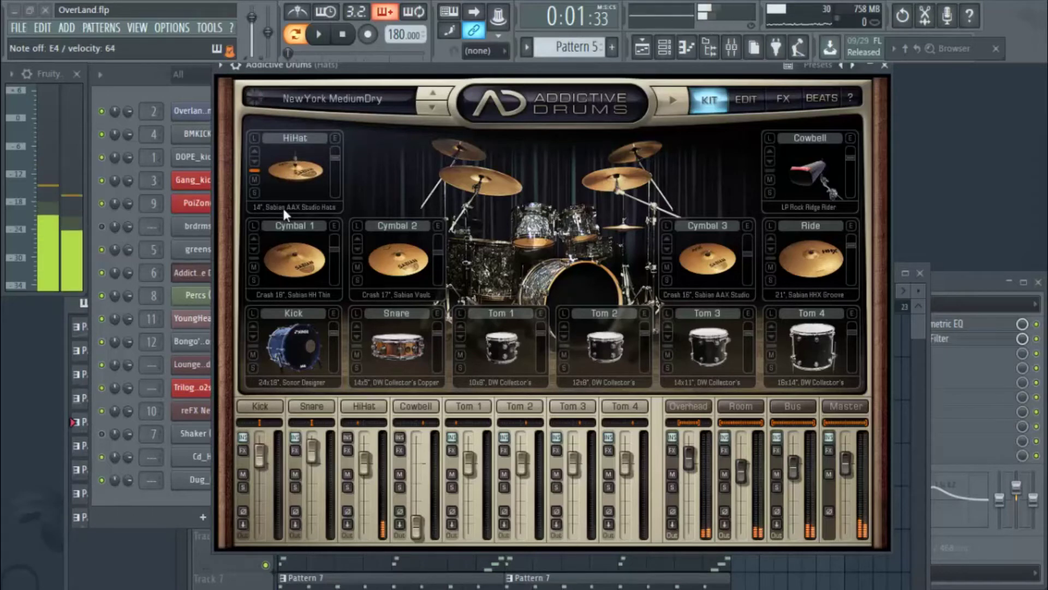
click(256, 160)
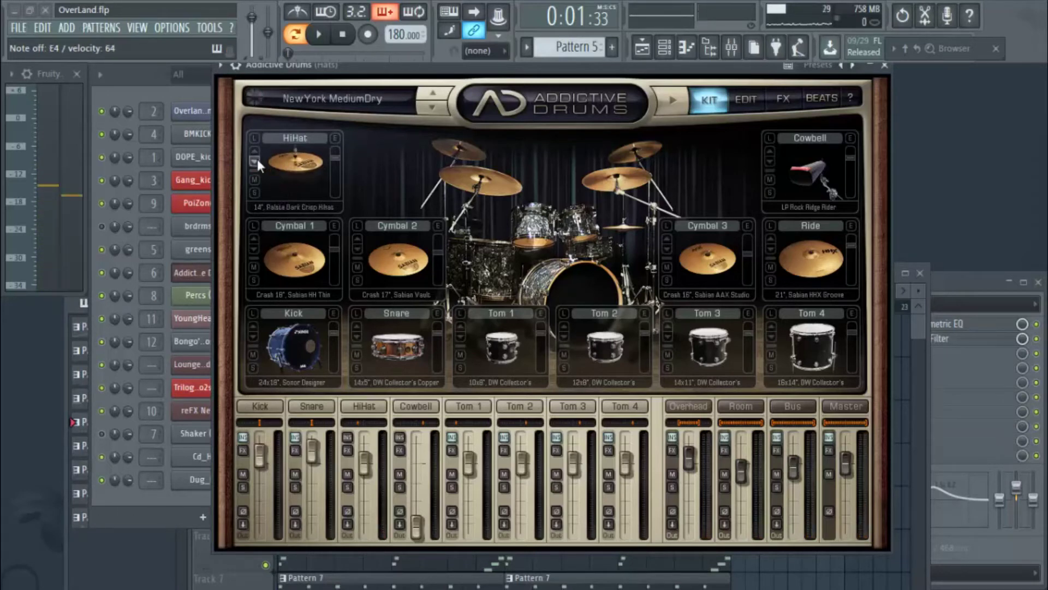
Close the Addictive Drums window and preview the Dug_H hi-hat on C5 twice
click(886, 66)
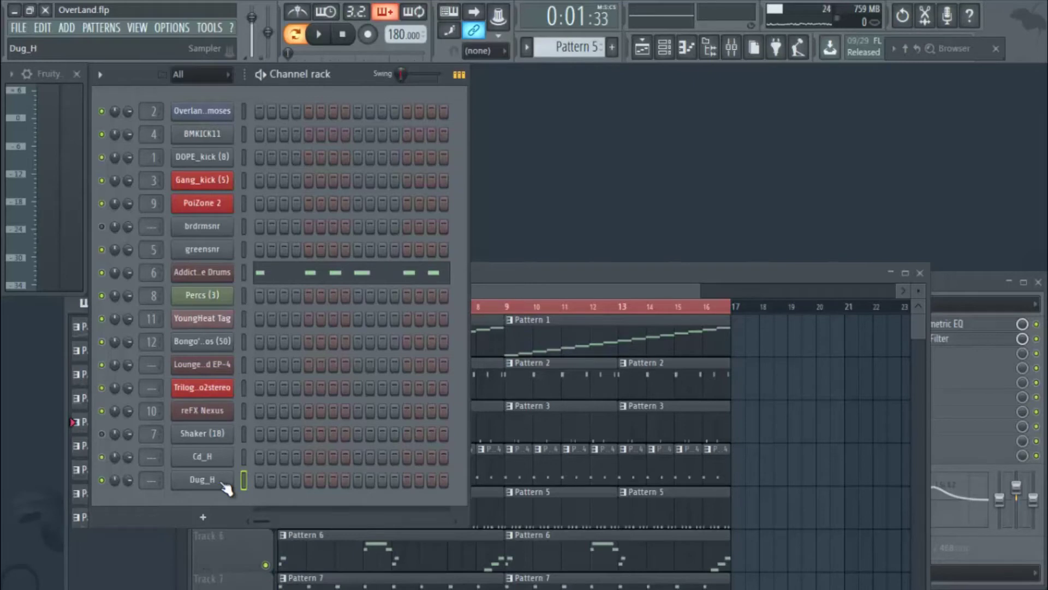
key(z)
key(z)
key(z)
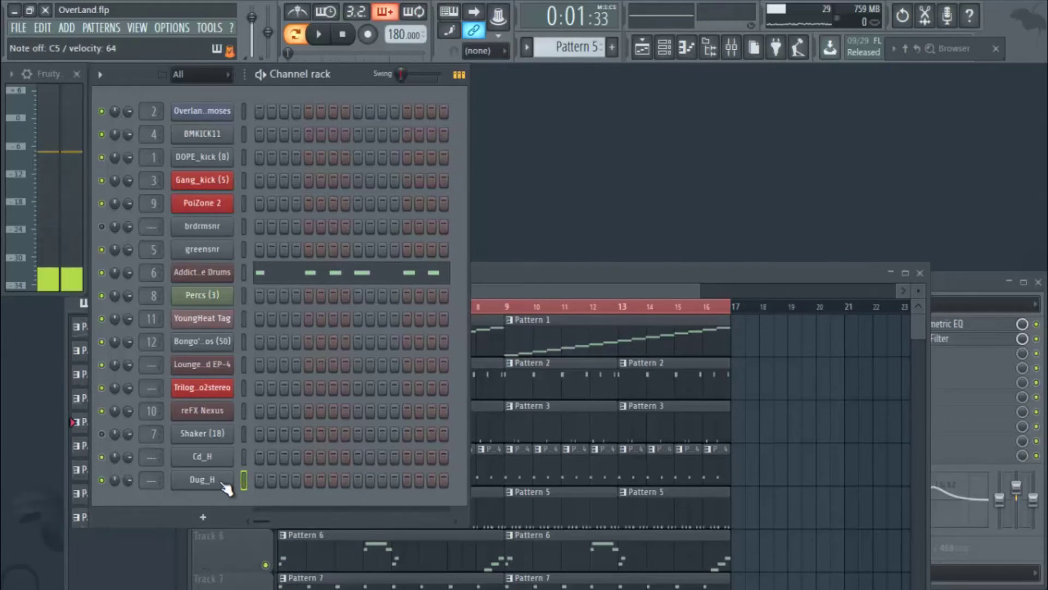
key(z)
key(z)
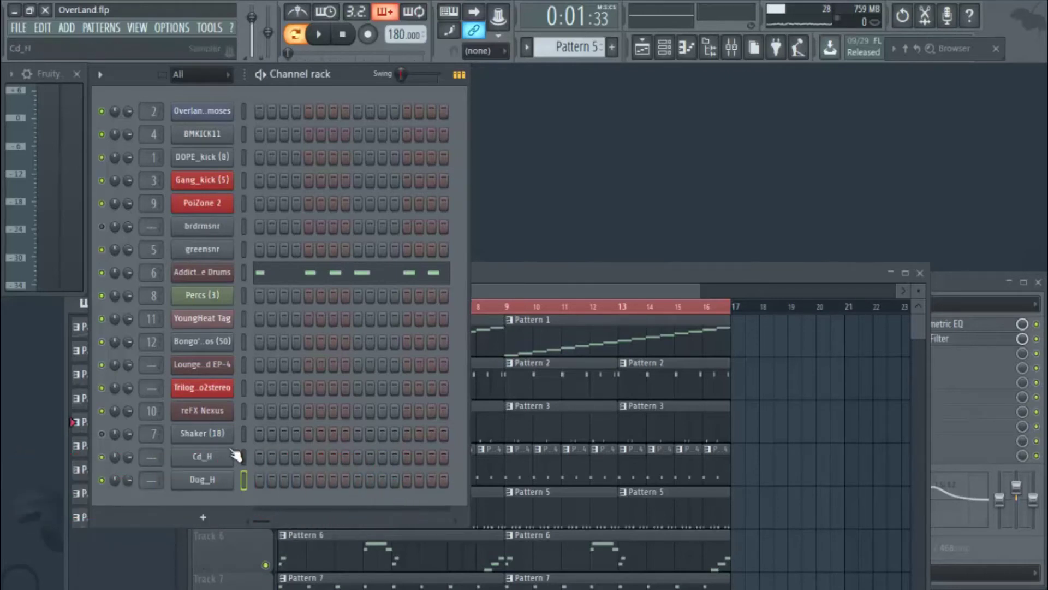
Bring the playlist forward, shrink the track rows, and mute Tracks 4 and 5
click(561, 278)
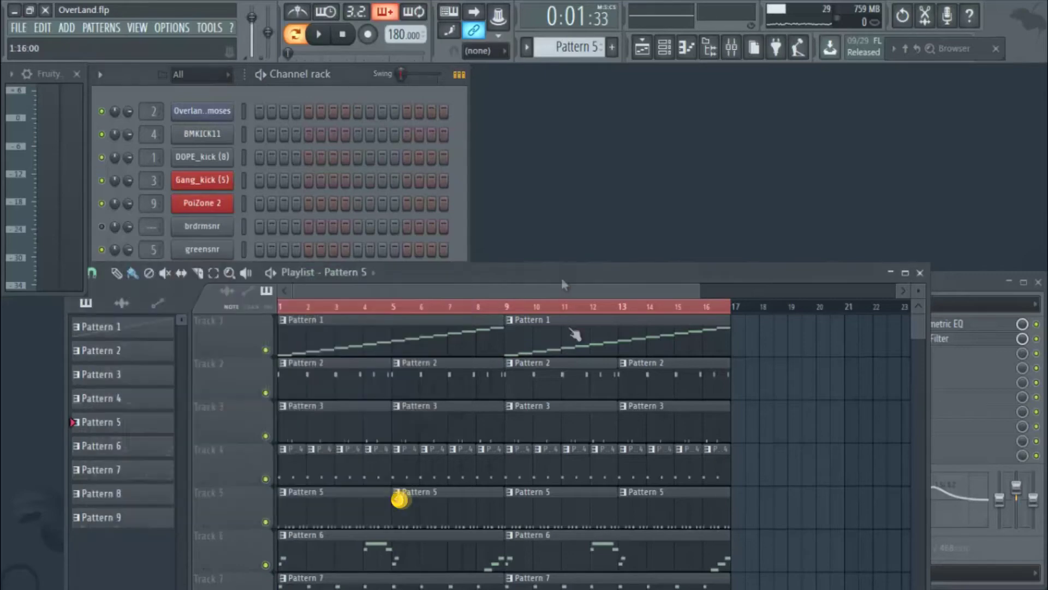
drag(917, 289, 917, 306)
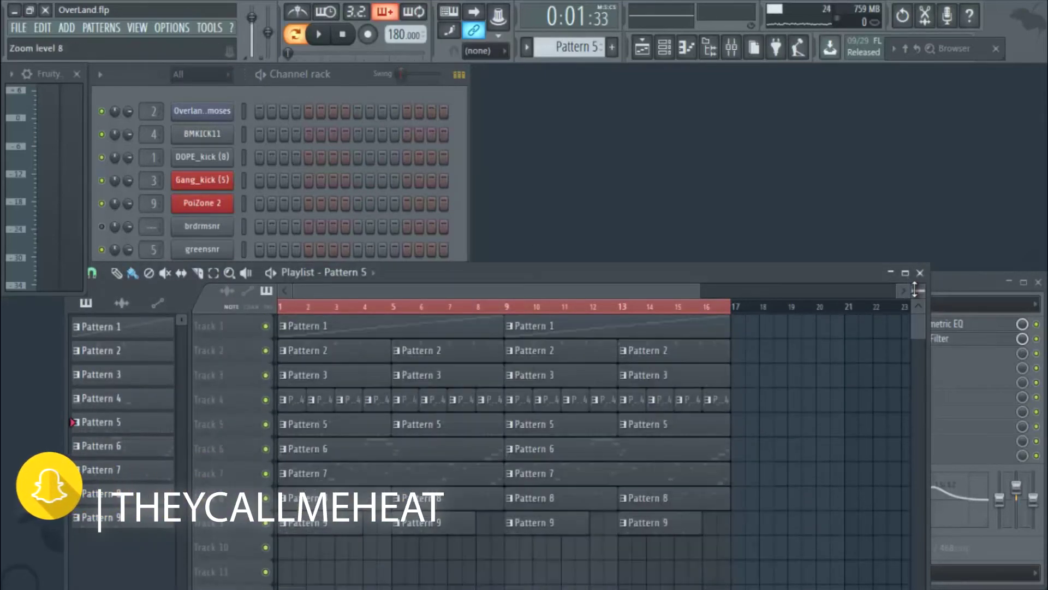
click(265, 399)
click(265, 424)
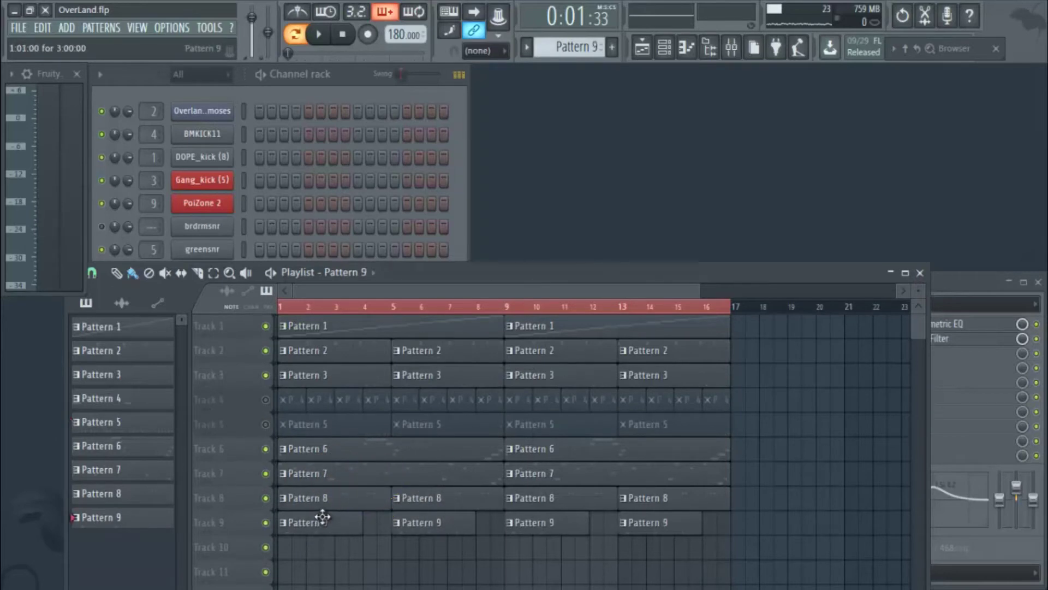
Create empty Pattern 10 and place its clip at bar 1 on Track 10
key(F4)
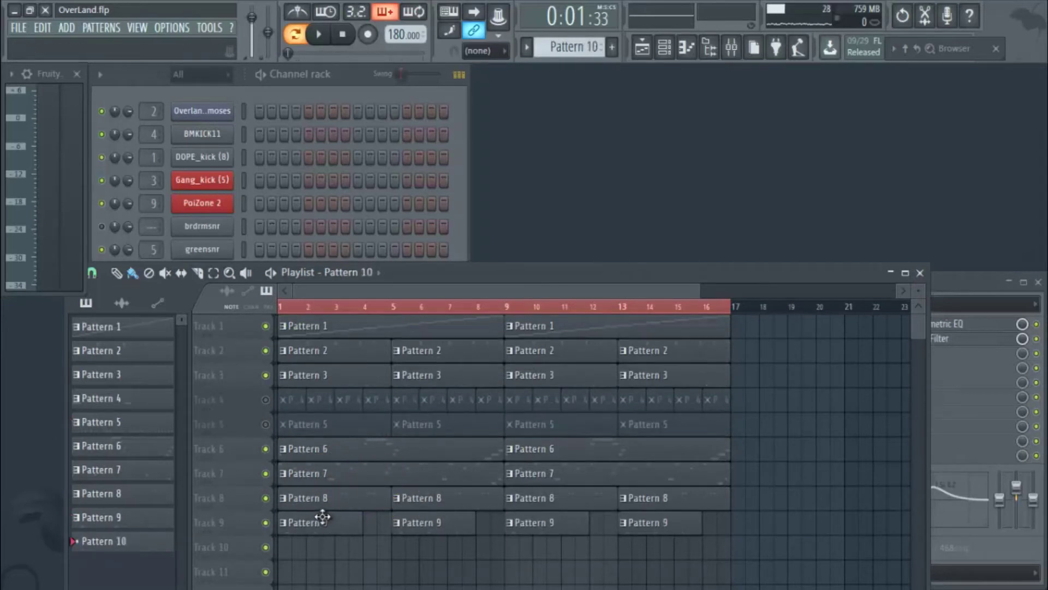
click(289, 547)
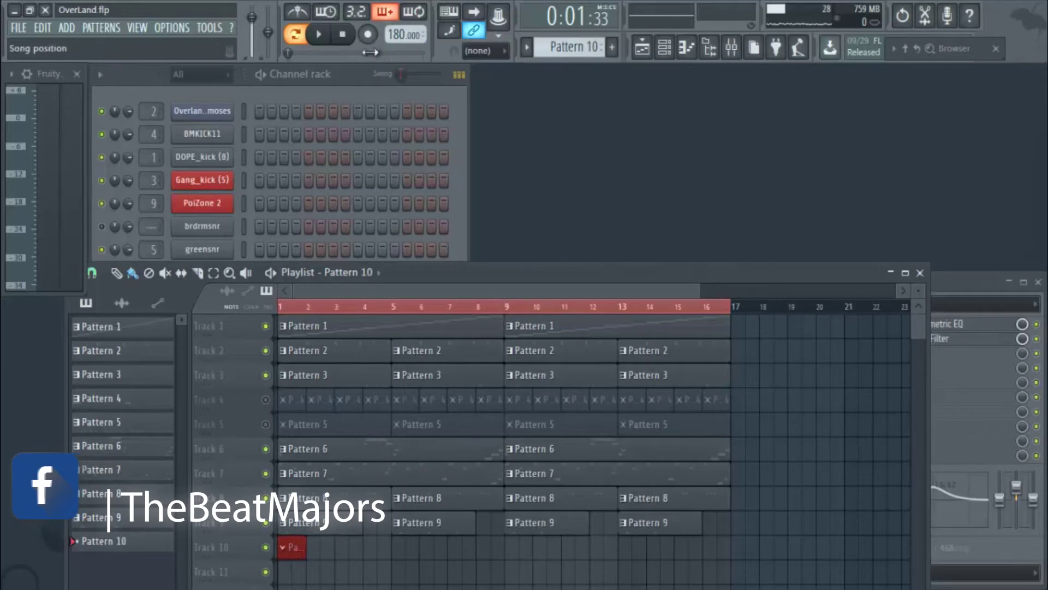
key(F6)
Open the Dug_H piano roll, rewind to the start, and save the project
right_click(213, 479)
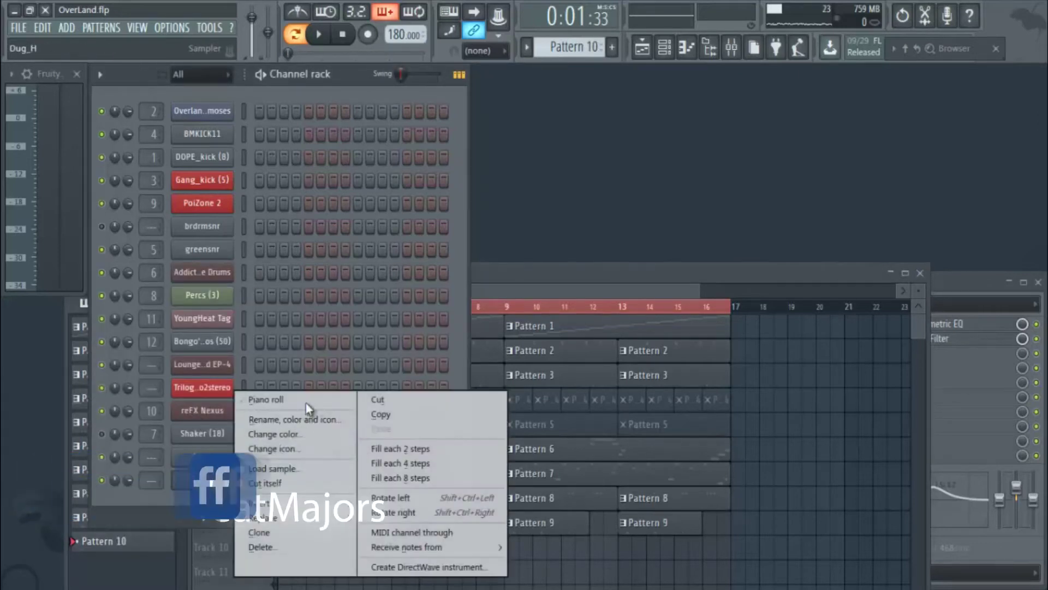
click(267, 400)
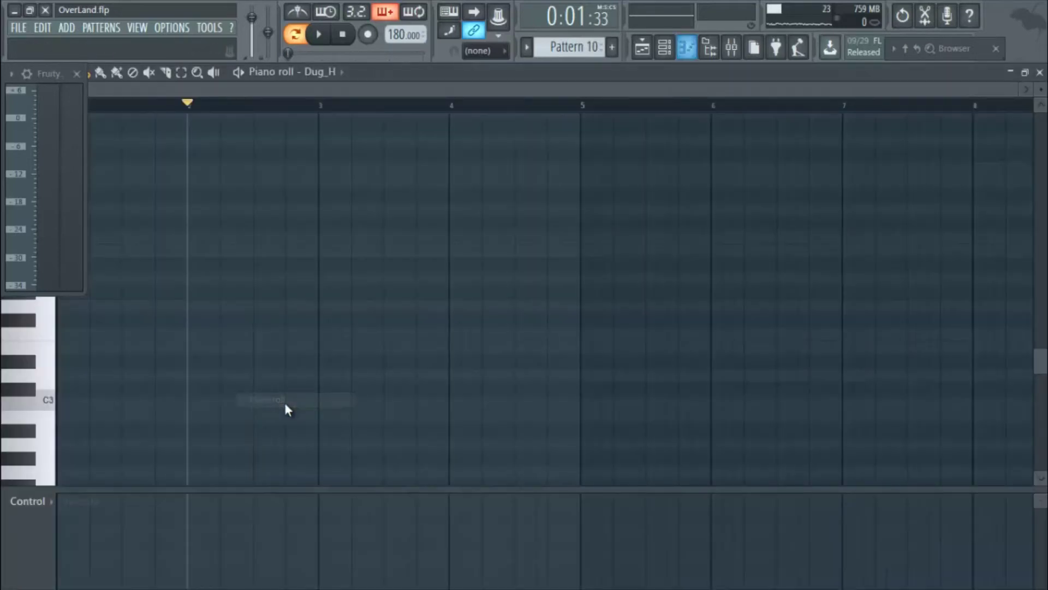
click(343, 35)
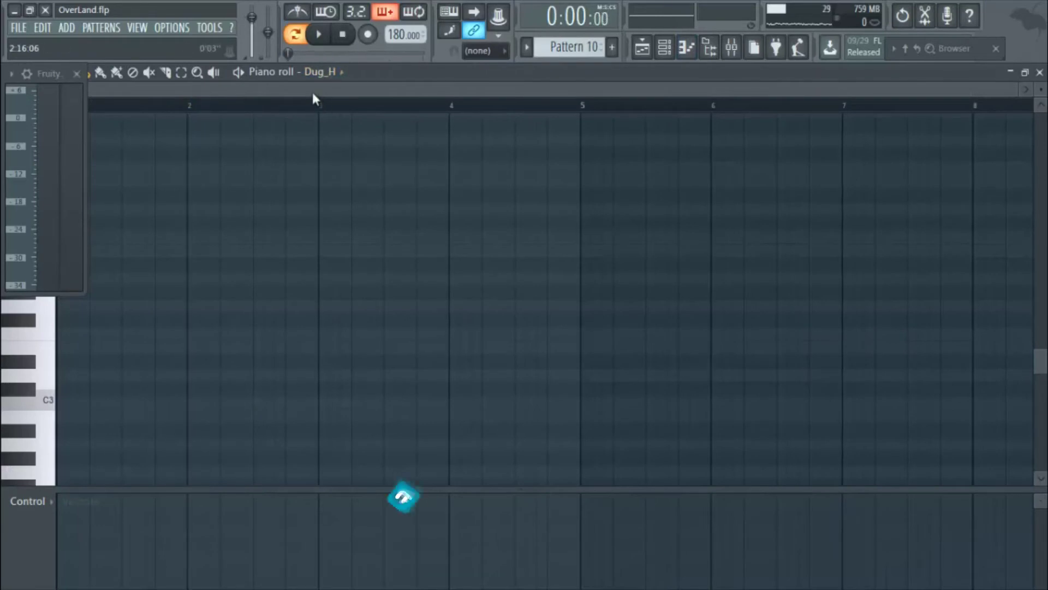
key(ctrl+s)
Record a countdown take, undo it, then restart recording in pattern mode
click(368, 35)
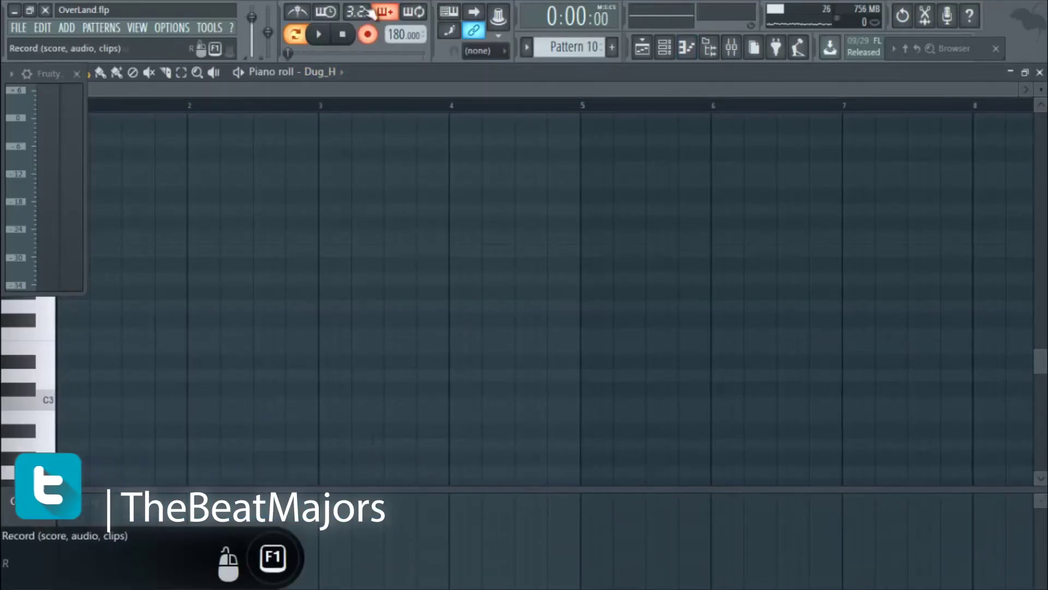
click(364, 13)
key(space)
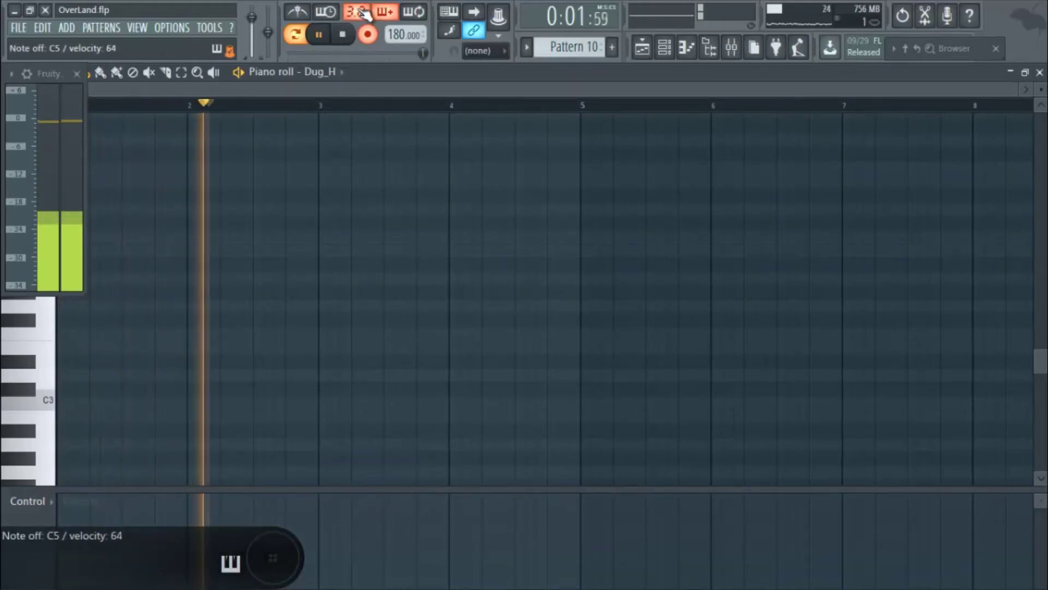
key(space)
key(ctrl+z)
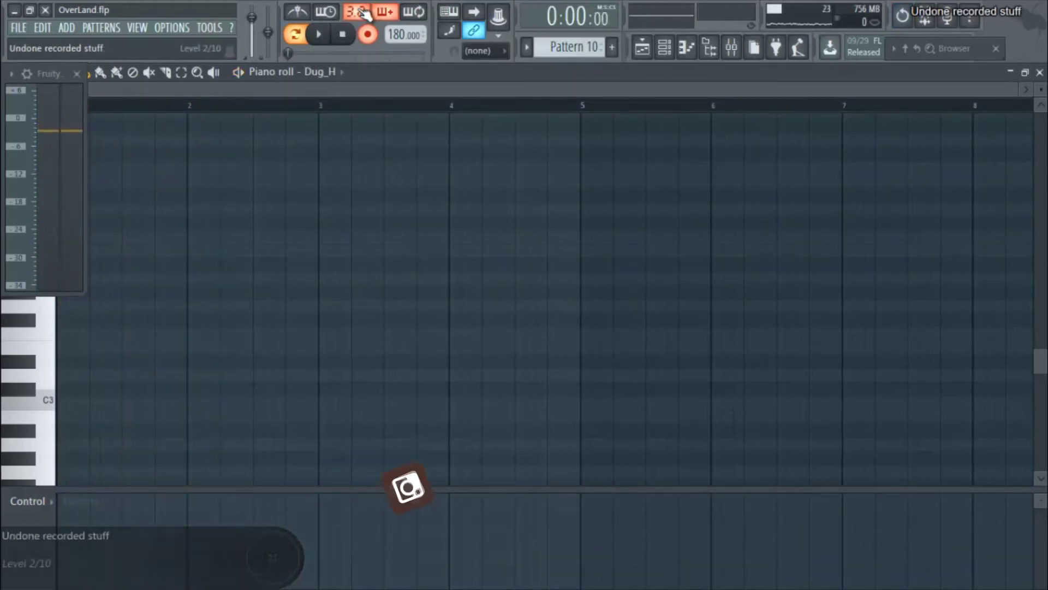
click(295, 34)
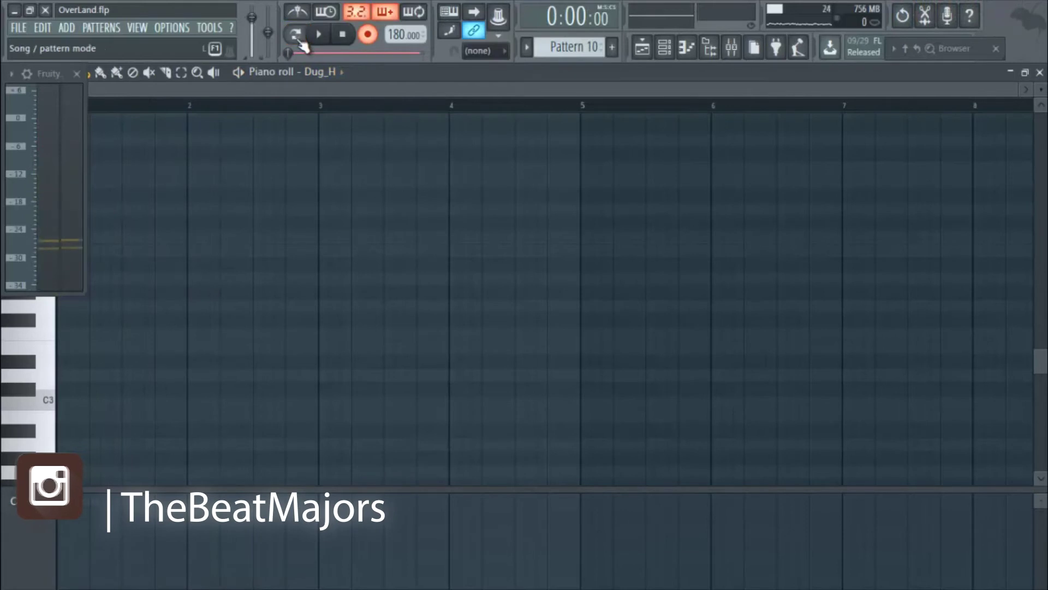
key(space)
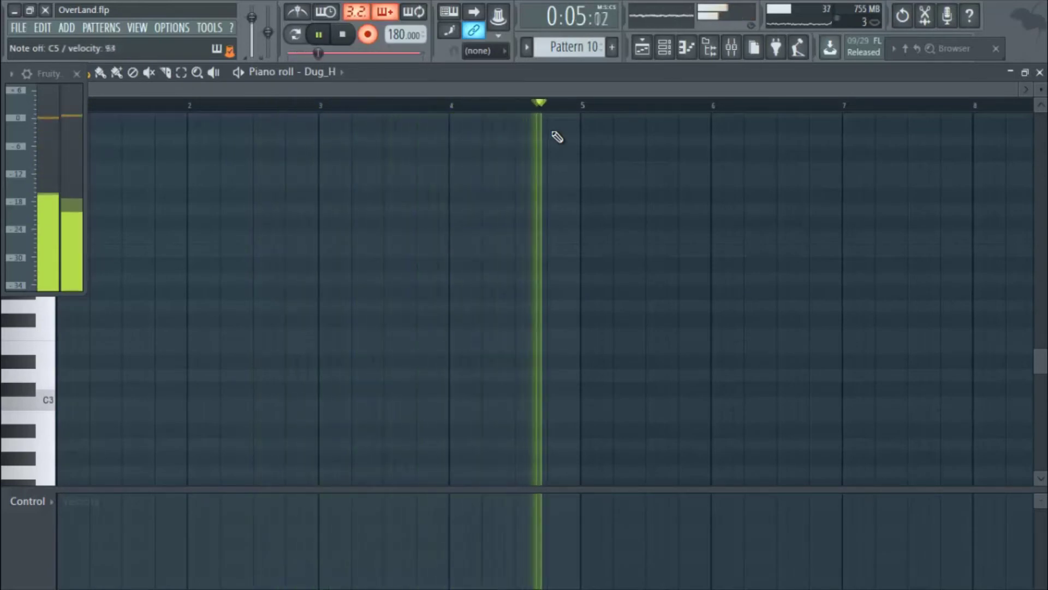
Stop the C5 hi-hat recording and delete the recorded notes beyond the first bar
key(space)
key(space)
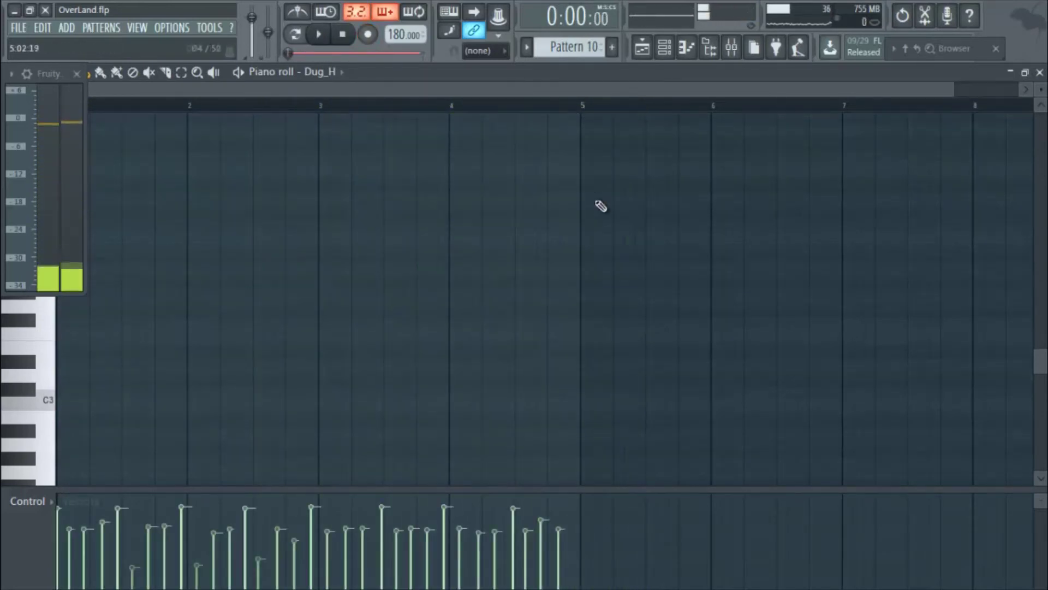
scroll(620, 271, up, 5)
scroll(595, 314, up, 3)
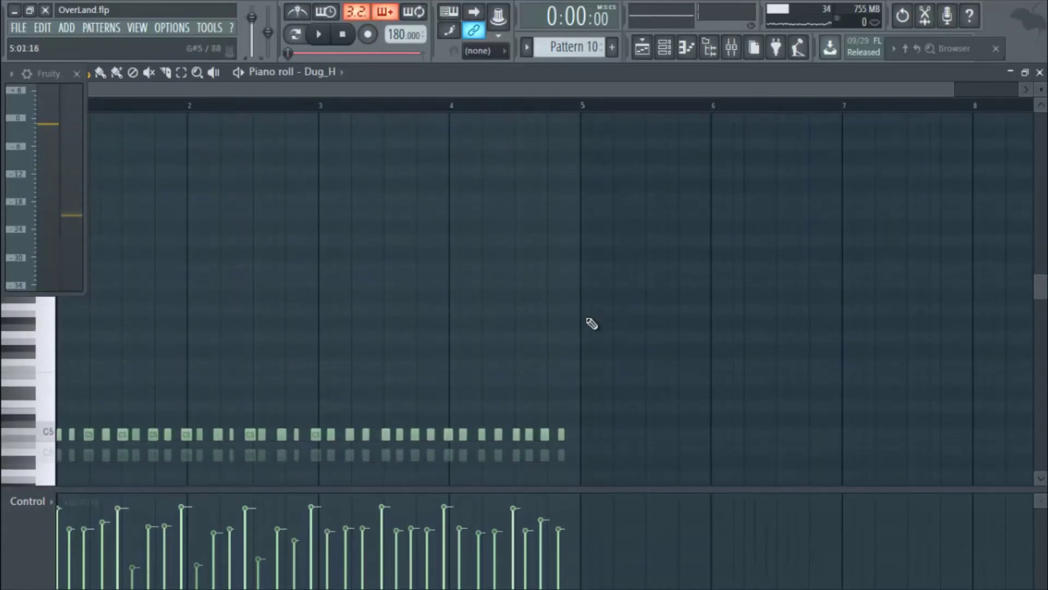
scroll(587, 322, down, 1)
key(alt+q)
key(Return)
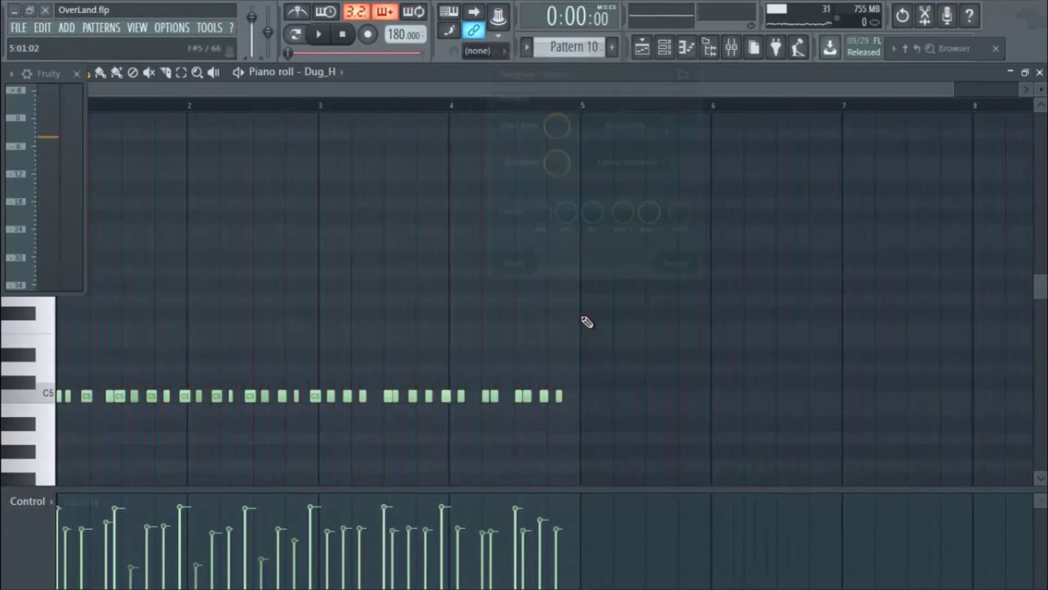
ctrl+drag(639, 456, 192, 300)
key(Delete)
Nudge the second C5 note later and the fifth earlier, checking the timing by playback
scroll(146, 117, up, 2)
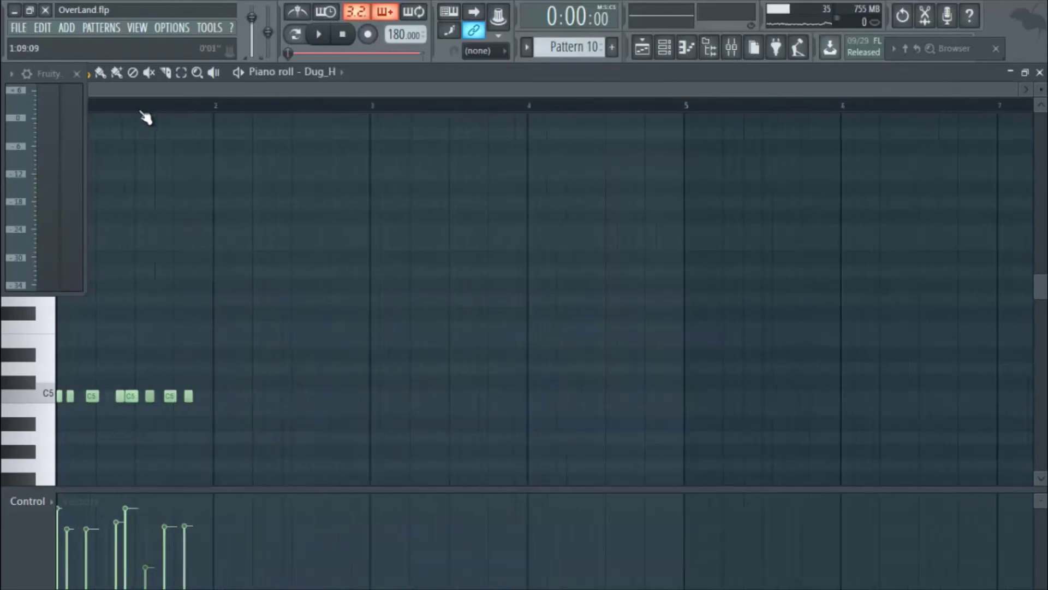
scroll(182, 89, up, 3)
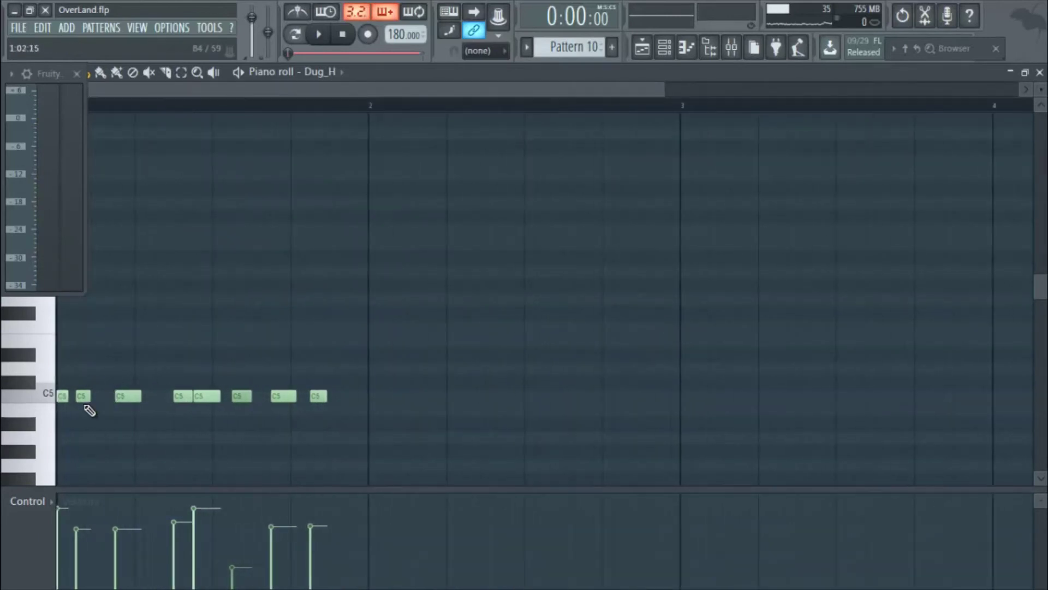
drag(81, 399, 185, 403)
key(space)
drag(258, 398, 340, 394)
key(space)
Raise the later hi-hat notes' velocities to full 100%
key(ctrl+q)
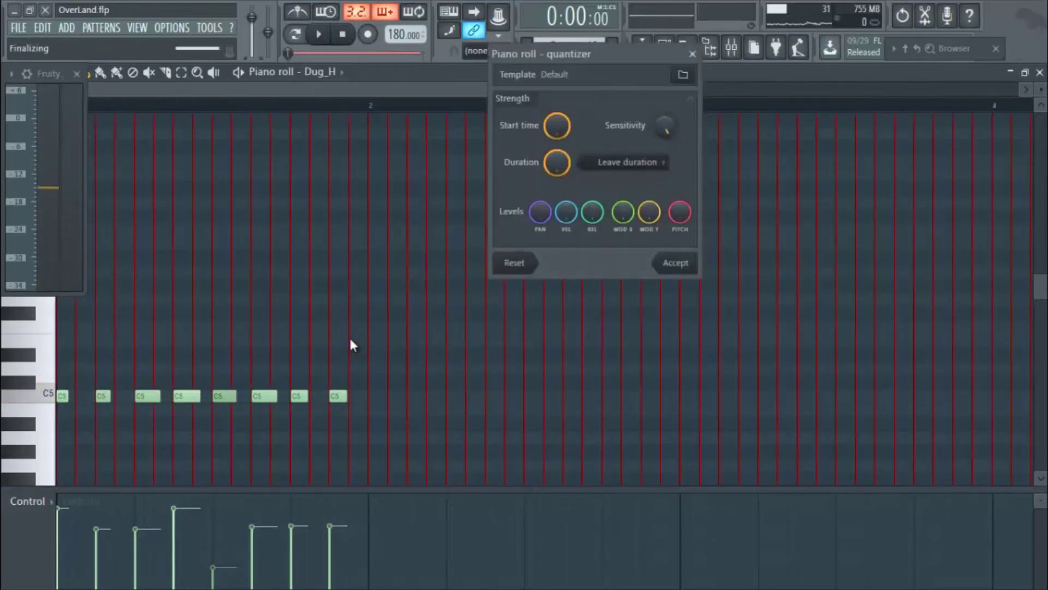
key(Return)
drag(349, 495, 57, 496)
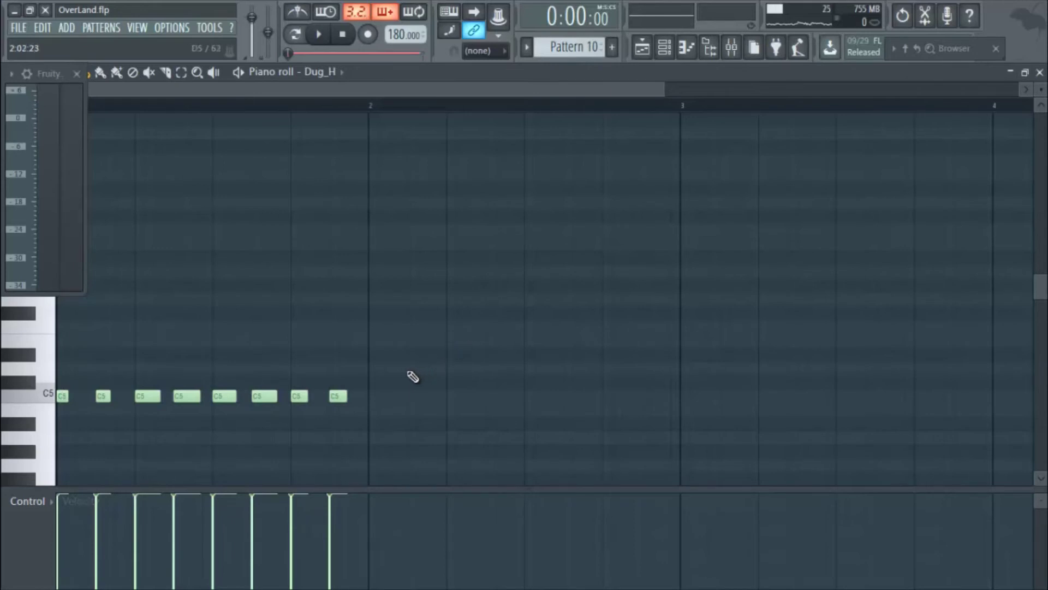
Lower every second C5 note's velocity (about 83%, 46%, 55%) and preview the accents
key(space)
key(space)
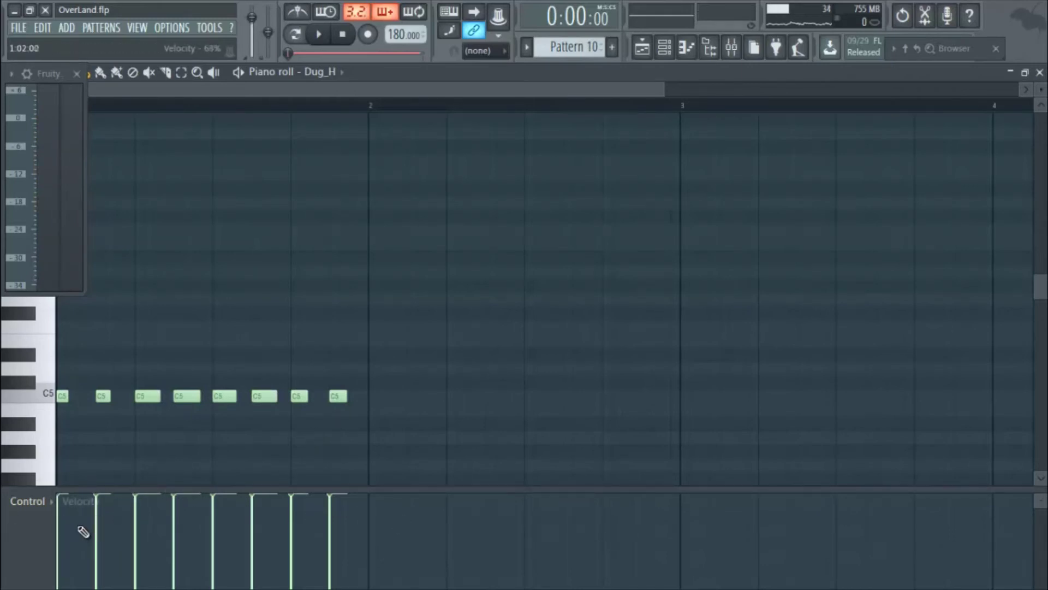
drag(97, 524, 105, 530)
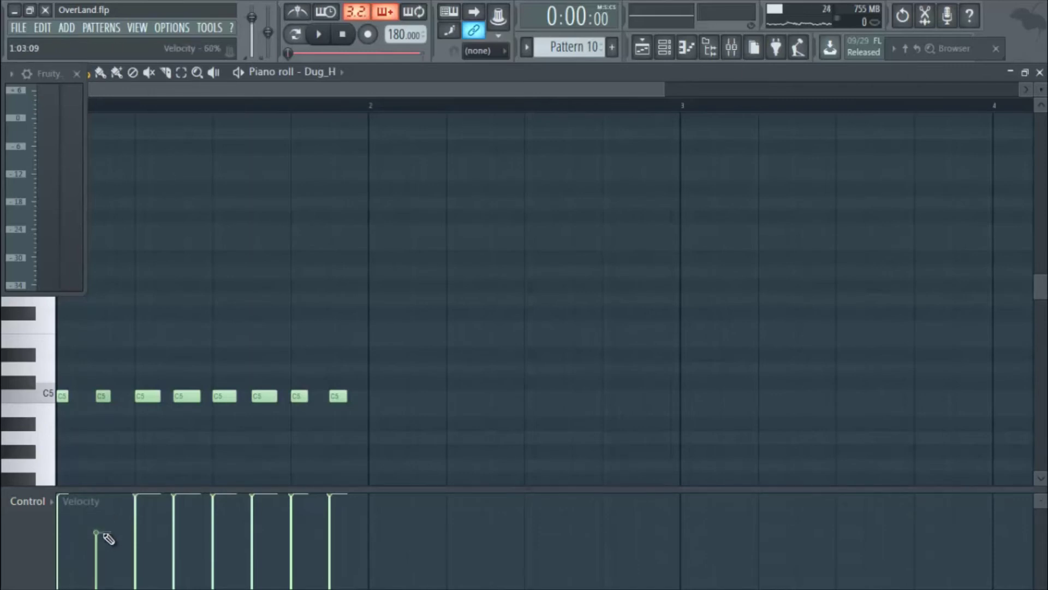
click(188, 545)
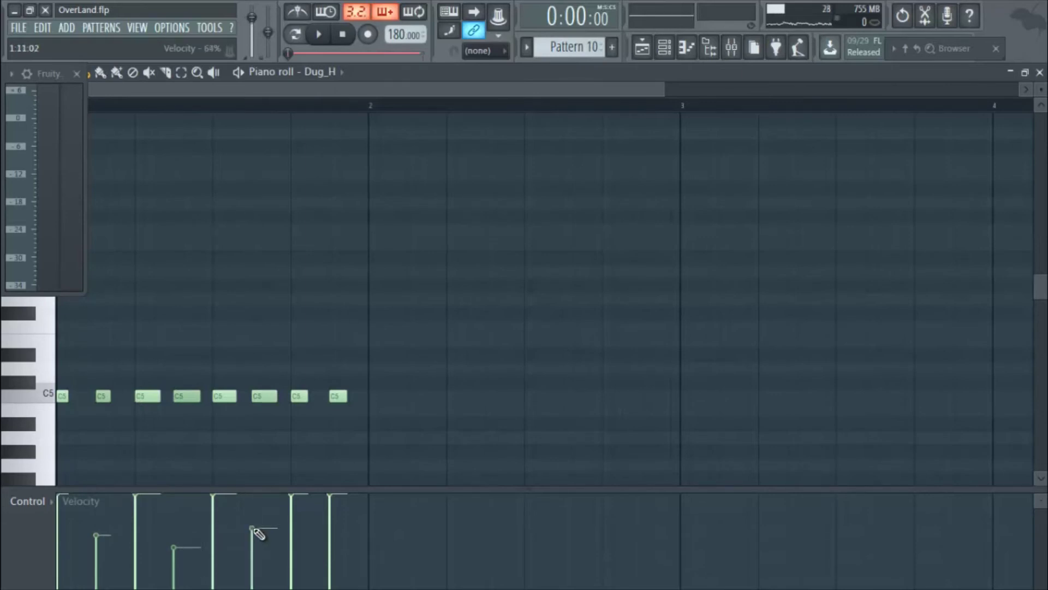
click(341, 537)
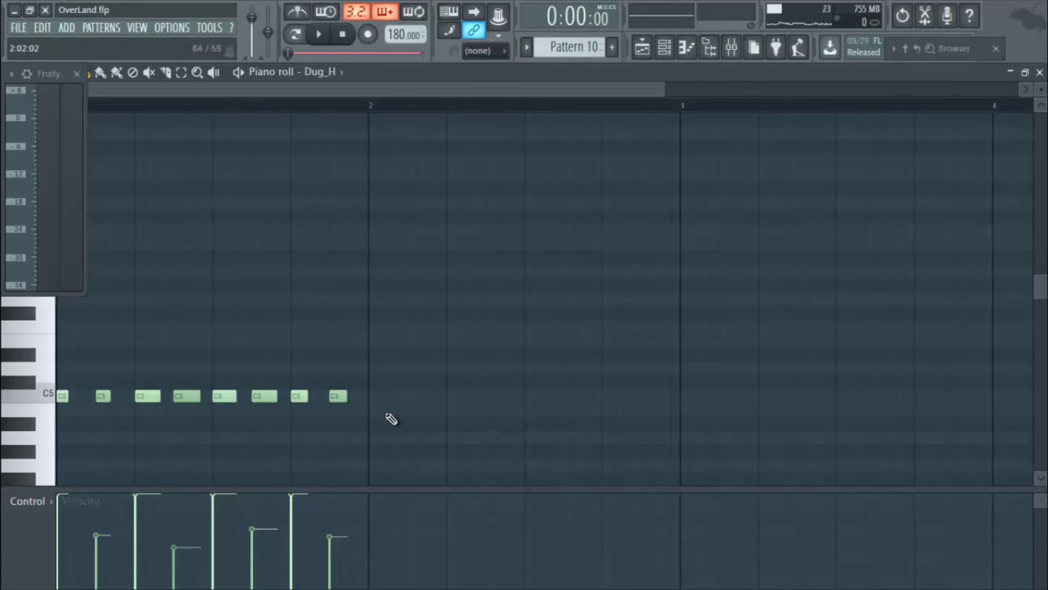
key(space)
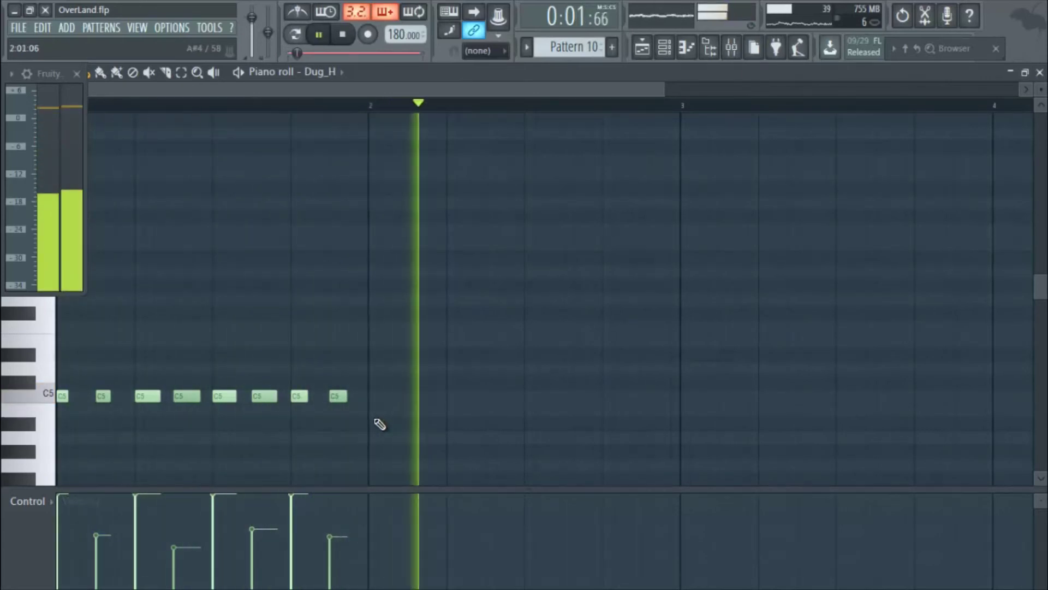
Duplicate the eight accented C5 notes into the next bar, making sixteen notes
key(space)
drag(392, 386, 410, 412)
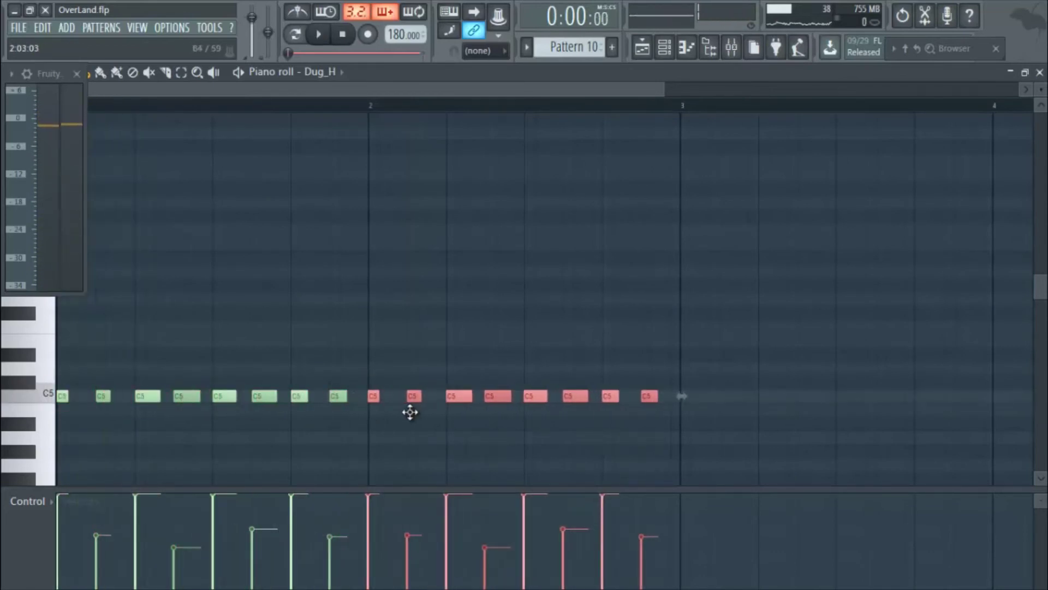
click(393, 284)
key(alt+q)
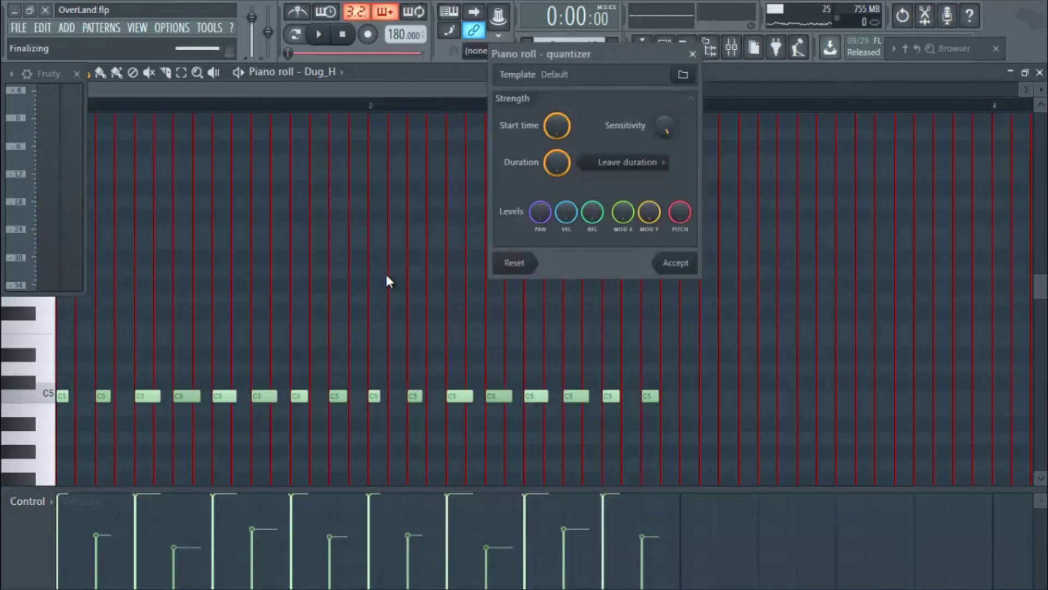
key(Escape)
Preview the sixteen-note hi-hat pattern twice, then select all the C5 notes
key(space)
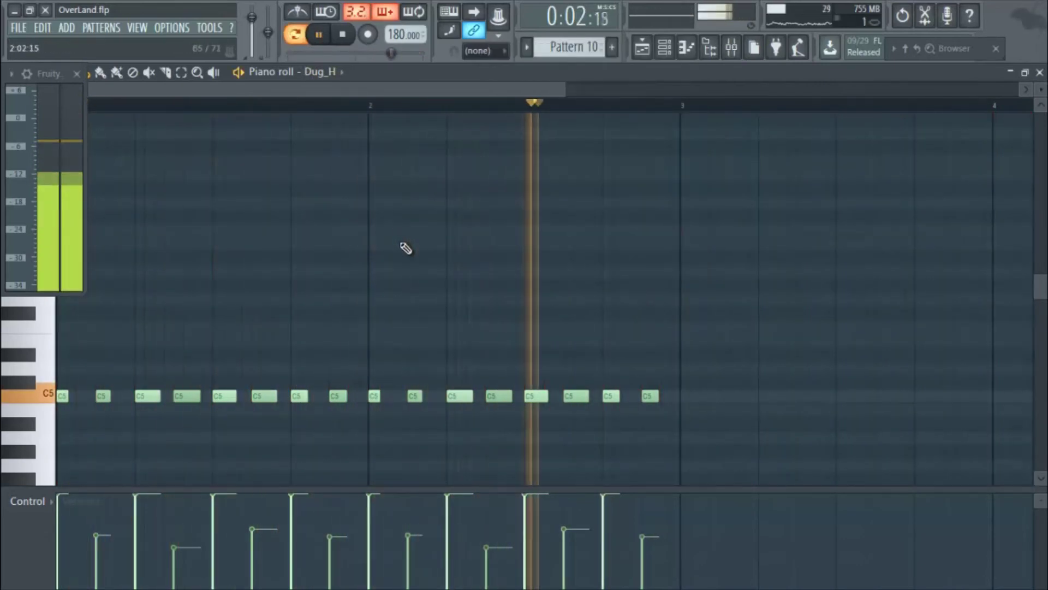
key(space)
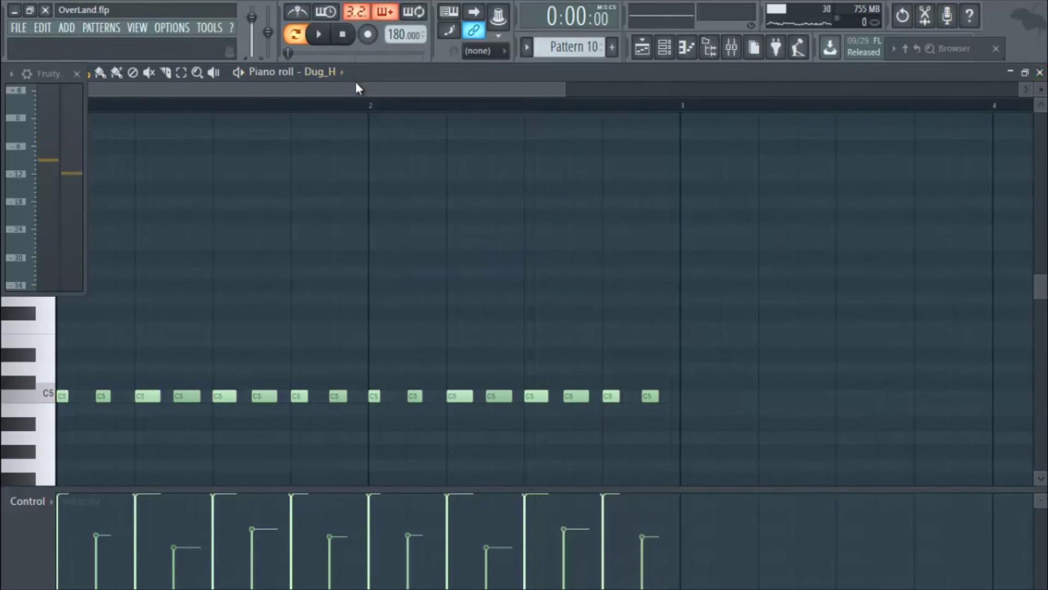
key(space)
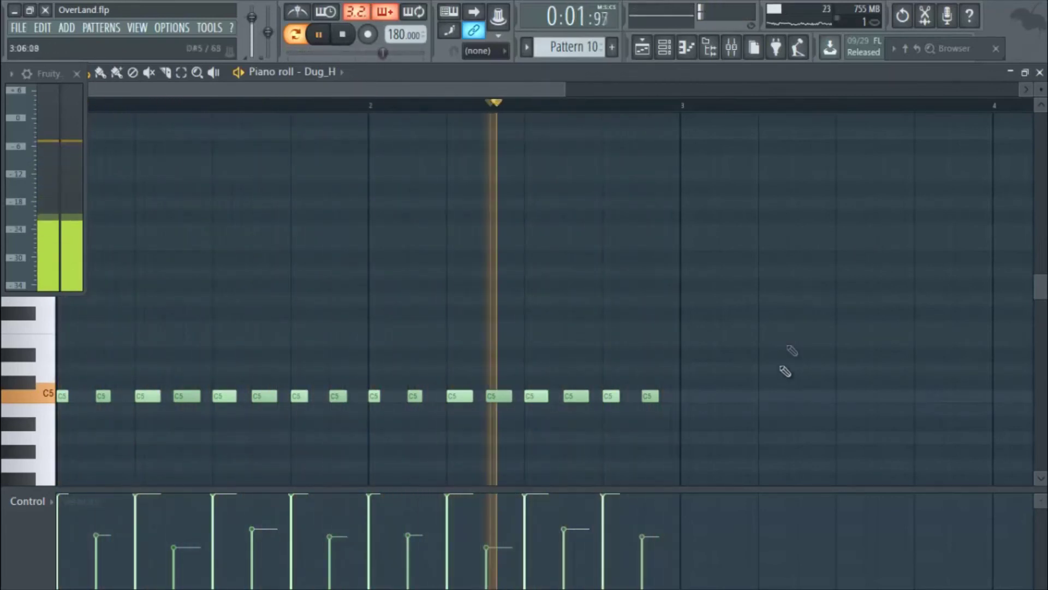
key(space)
drag(739, 457, 54, 335)
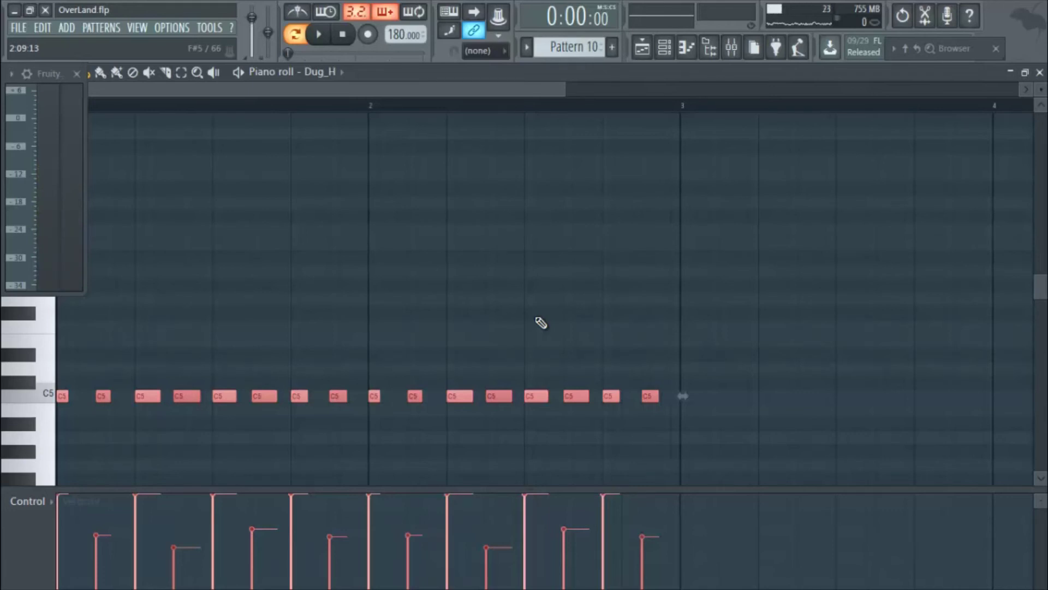
Nudge the selected C5 hi-hat notes slightly later and preview them in song mode
key(shift+Right)
key(shift+Right)
key(shift+Right)
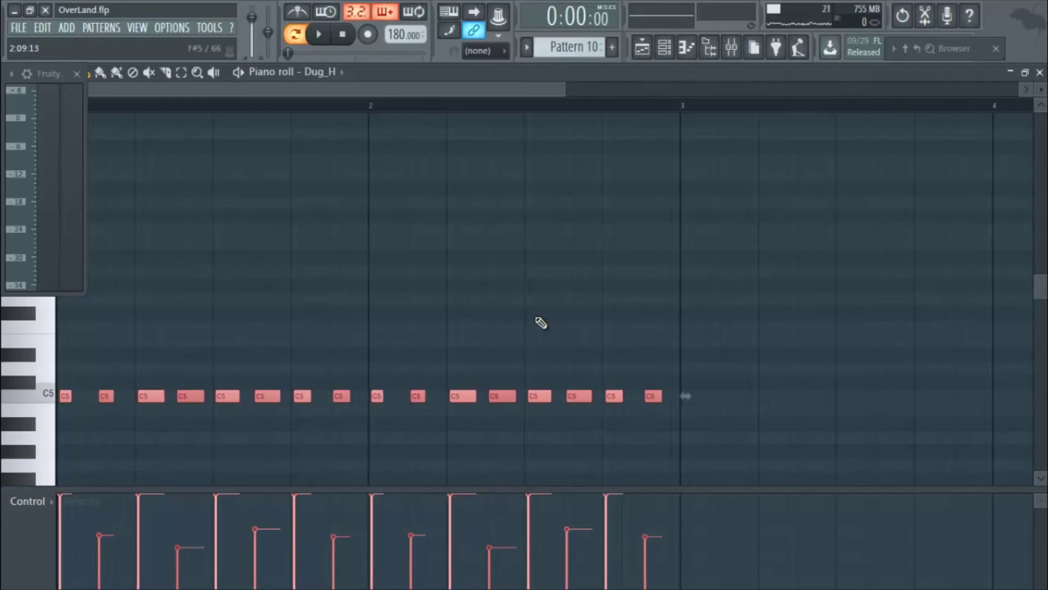
click(295, 34)
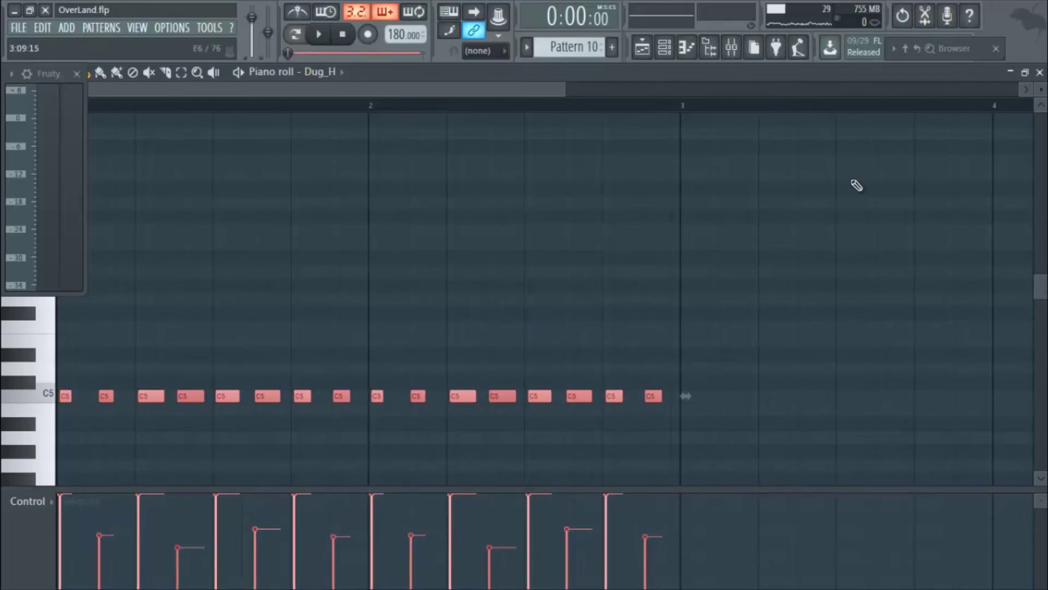
key(space)
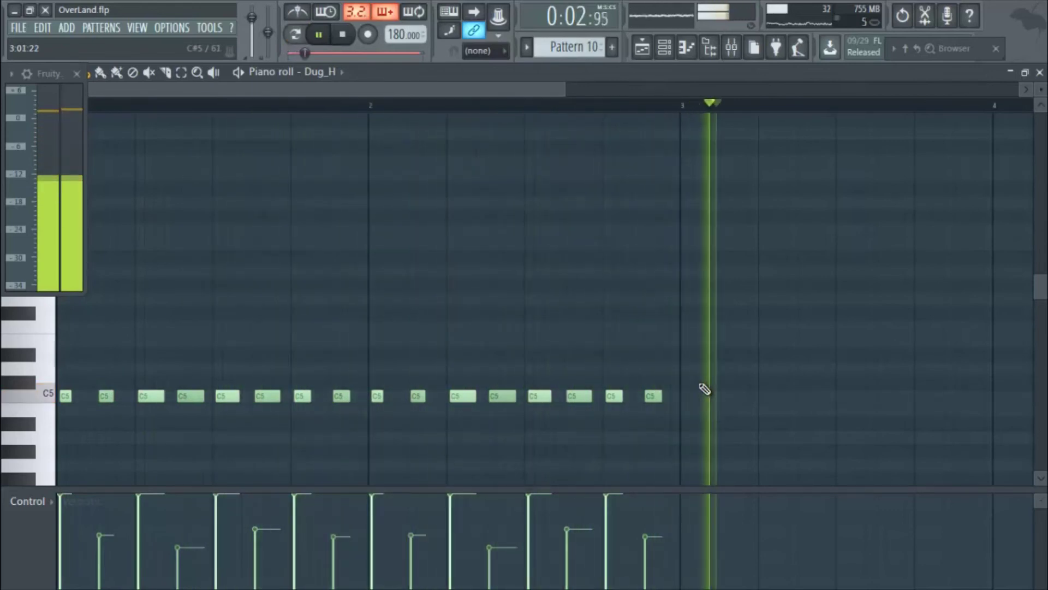
key(space)
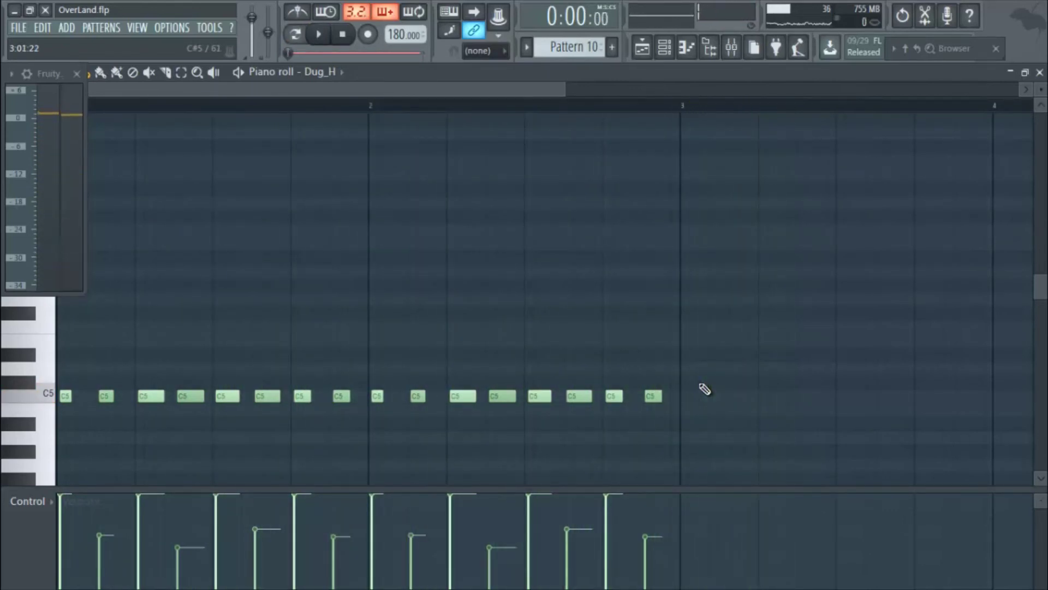
Select all sixteen C5 notes, nudge them a bit further right, and play to check timing
key(ctrl+a)
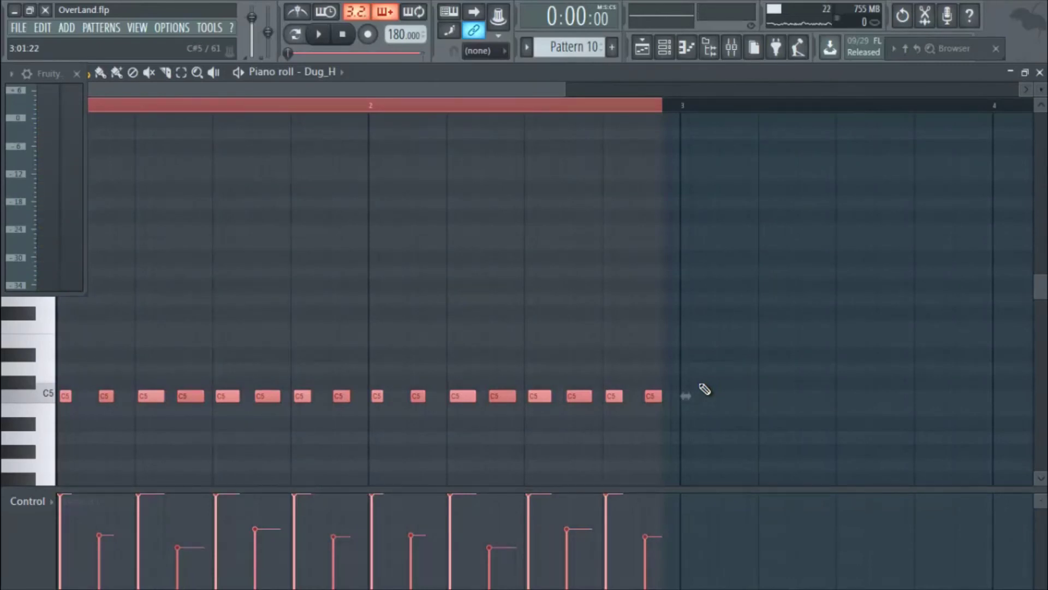
key(Right)
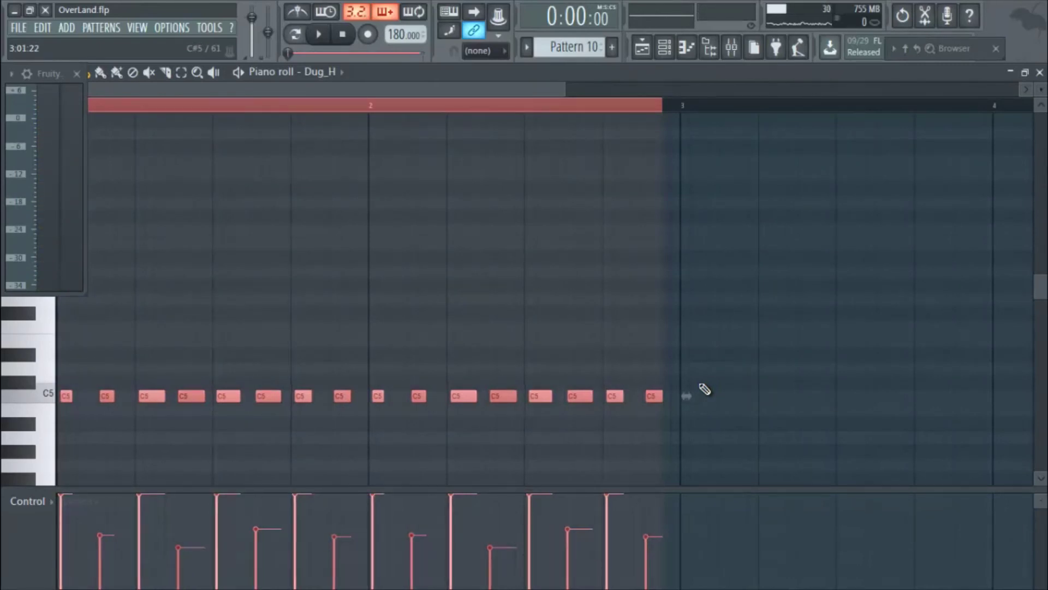
key(space)
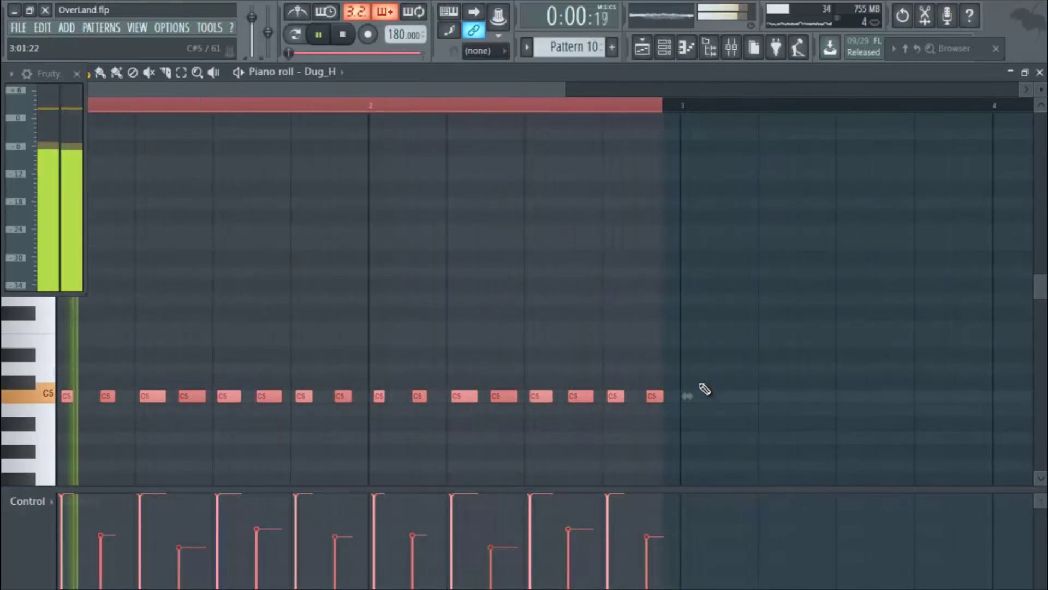
Close the piano roll and clone Pattern 10 clips along Track 10 through bar 16
click(1040, 74)
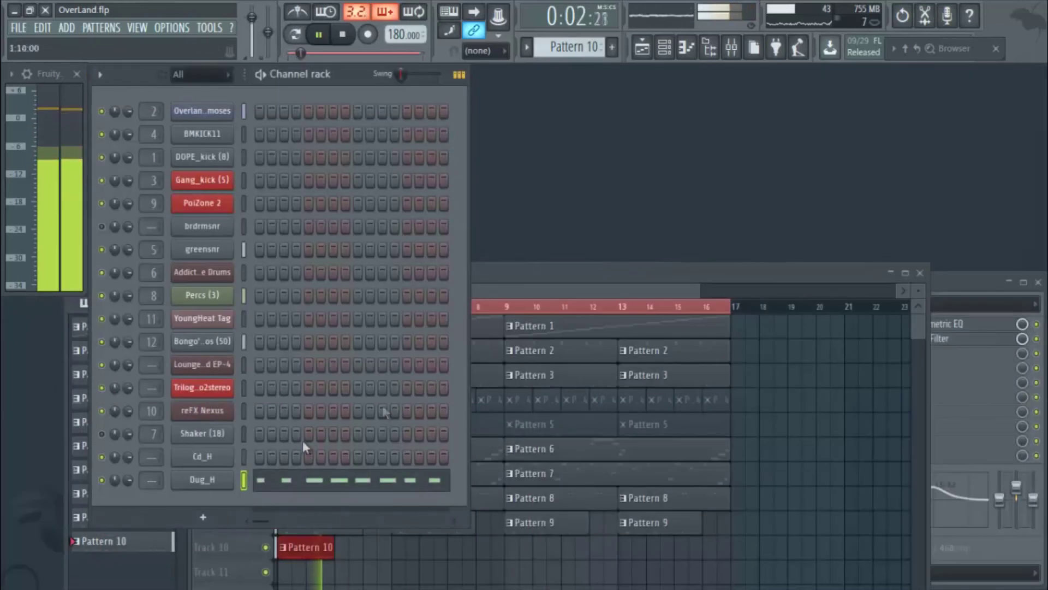
click(331, 550)
drag(331, 551, 702, 552)
key(space)
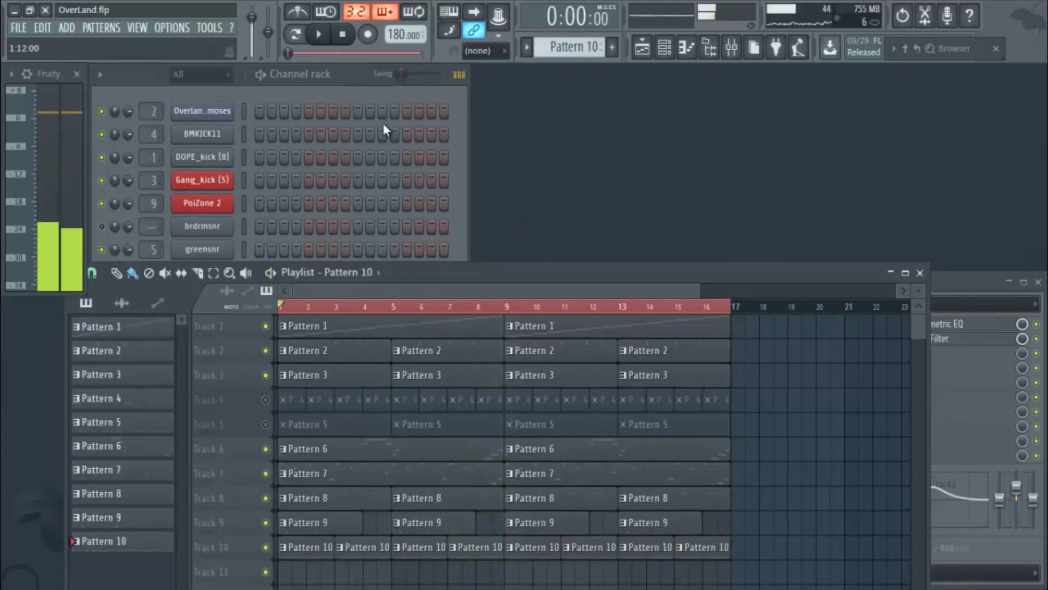
In the Dug_H piano roll, drop the soft hi-hat hits to about 41–48% velocity and preview
click(360, 82)
click(364, 486)
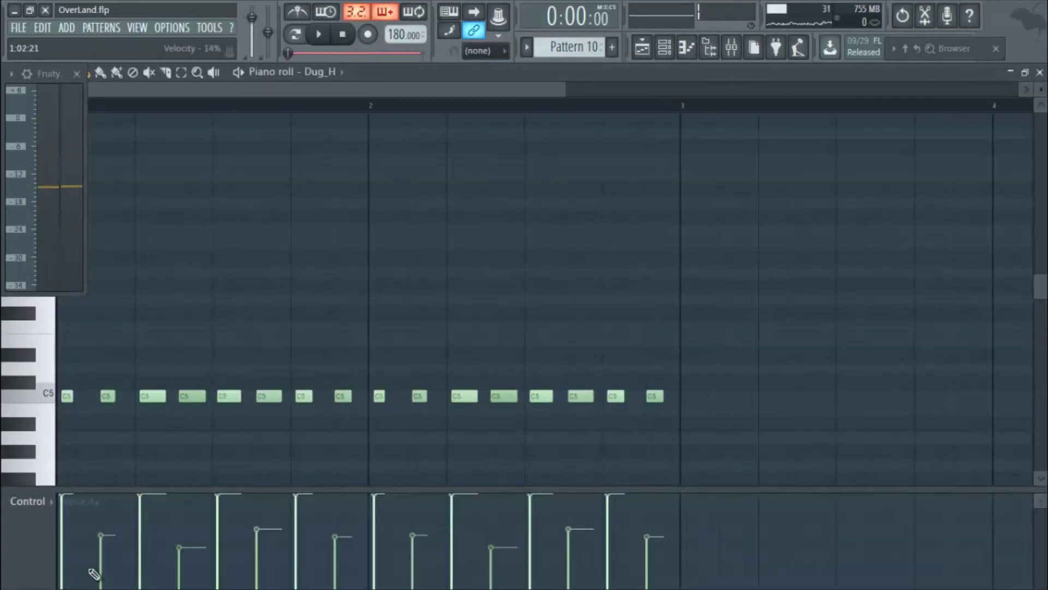
click(113, 545)
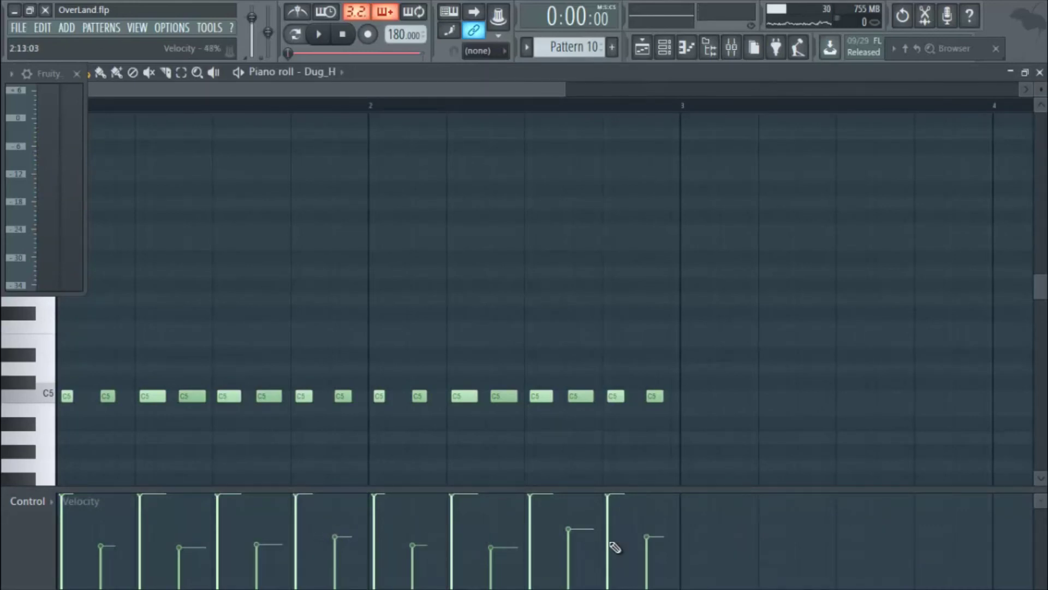
click(569, 543)
key(space)
click(648, 551)
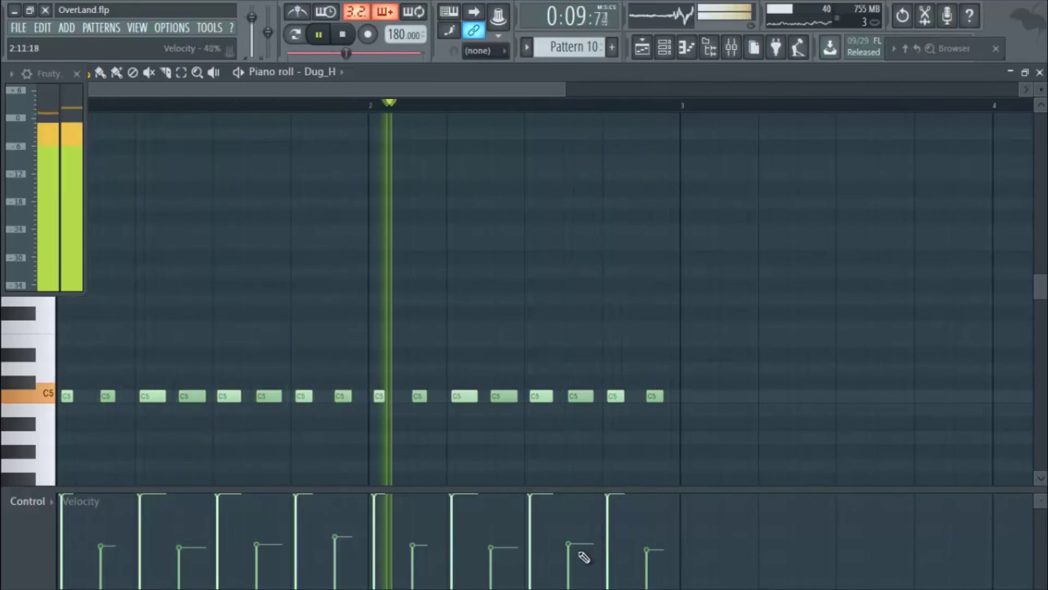
key(space)
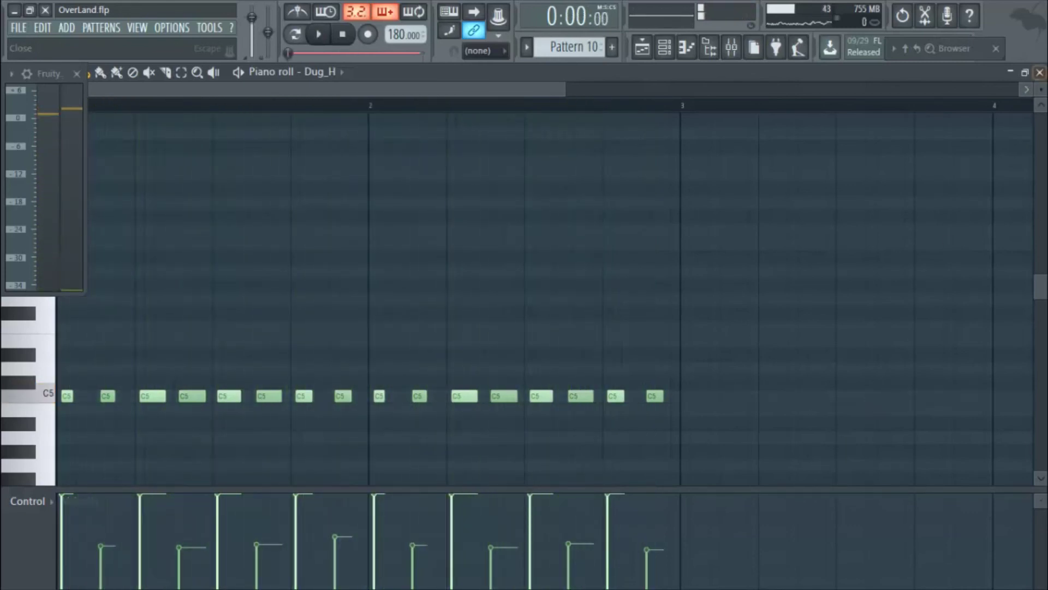
Close the Dug_H piano roll and bring the playlist showing Pattern 10 on Track 10 forward
click(1039, 73)
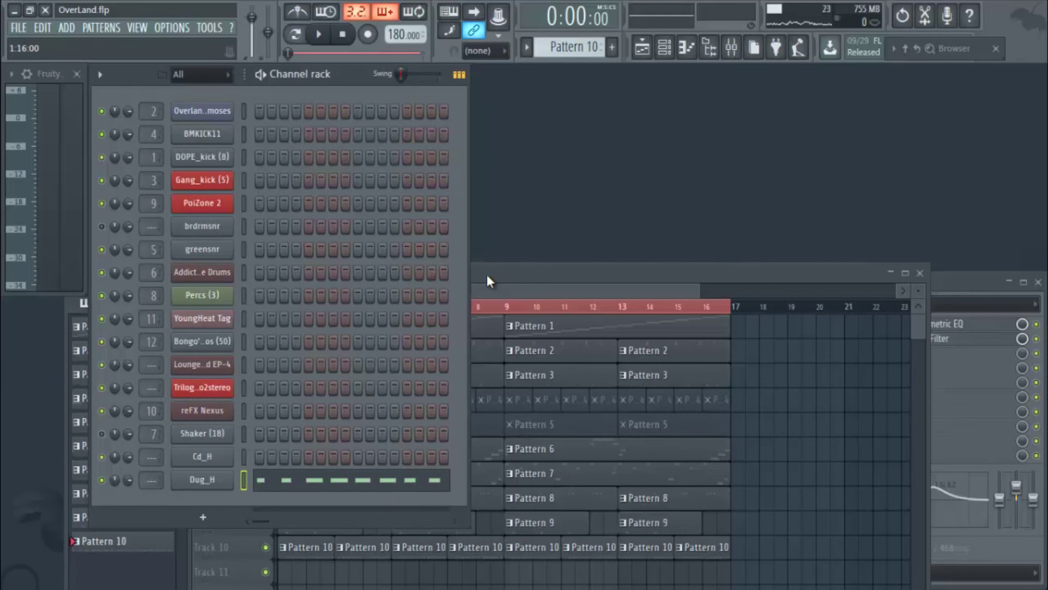
click(487, 274)
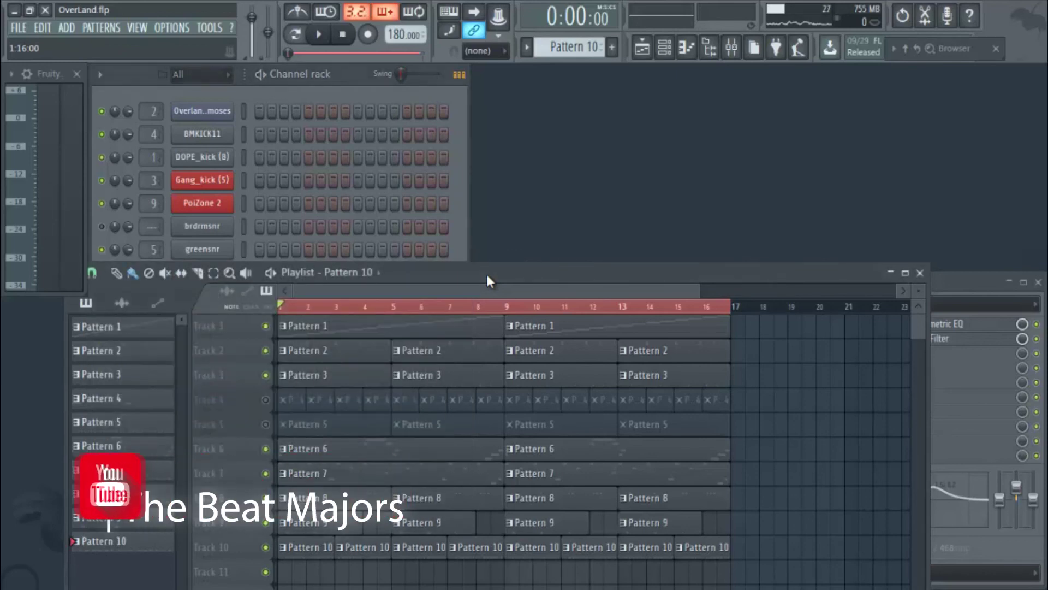
click(336, 77)
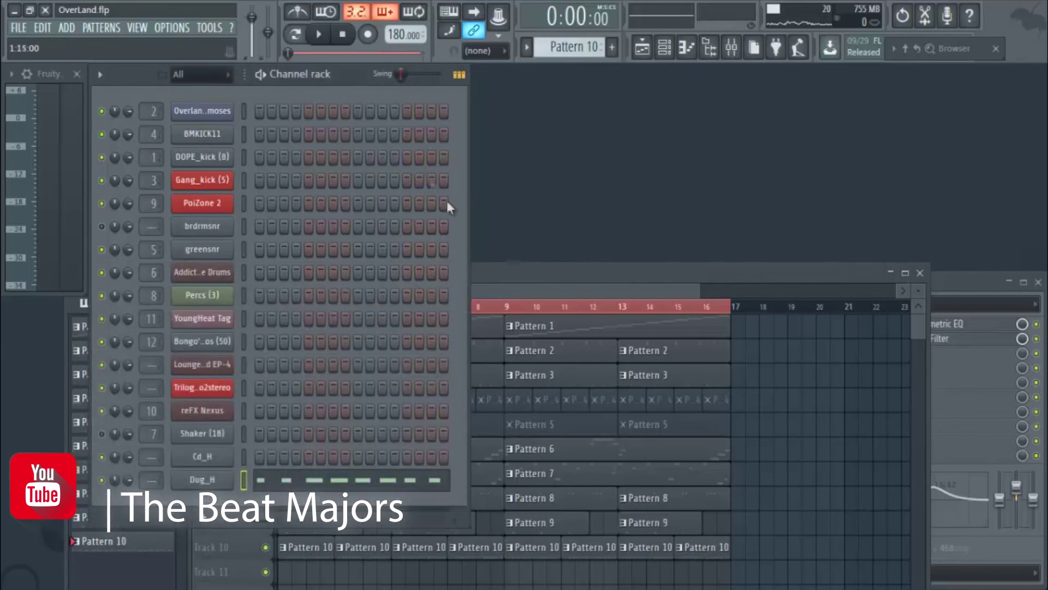
click(518, 287)
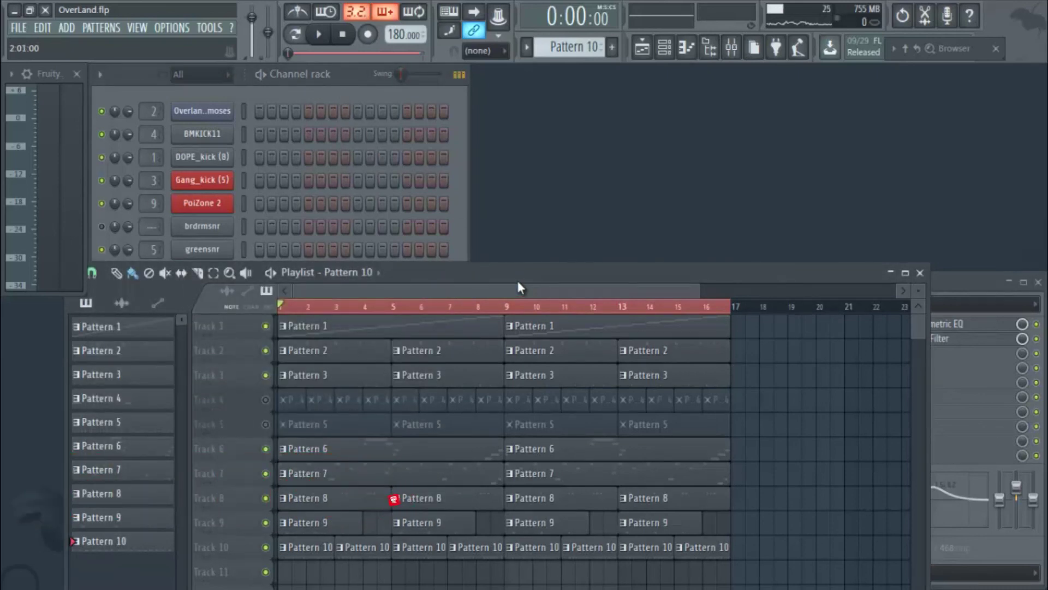